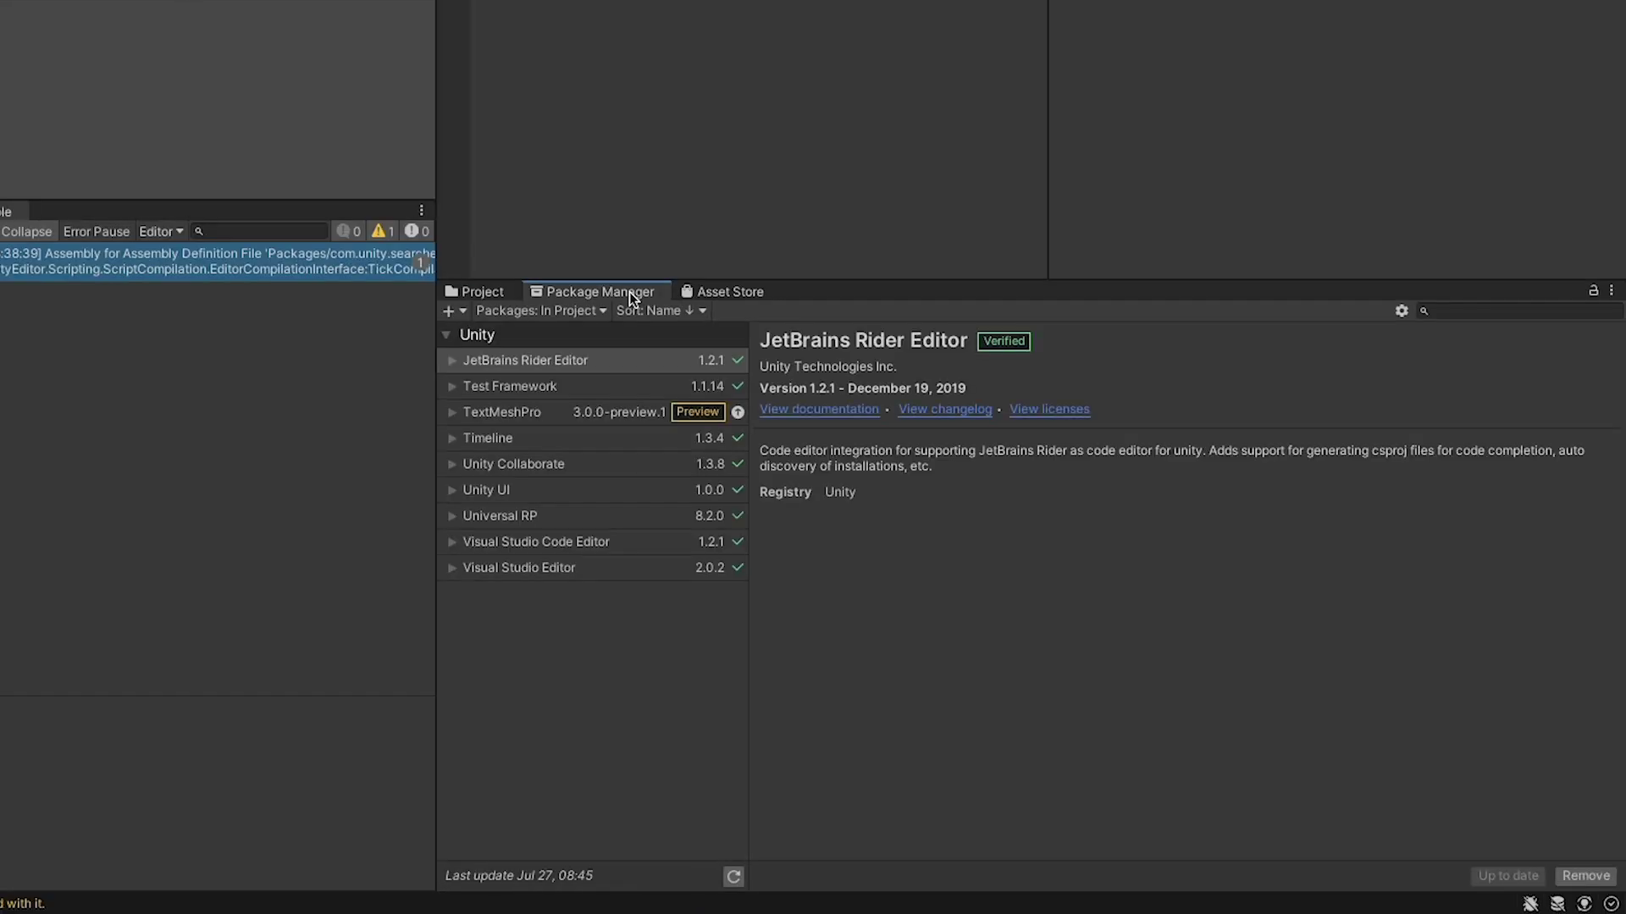
# Install Input System 1.0.0 from the Unity Registry and enable the new input backends, restarting the editor.
pyautogui.click(564, 311)
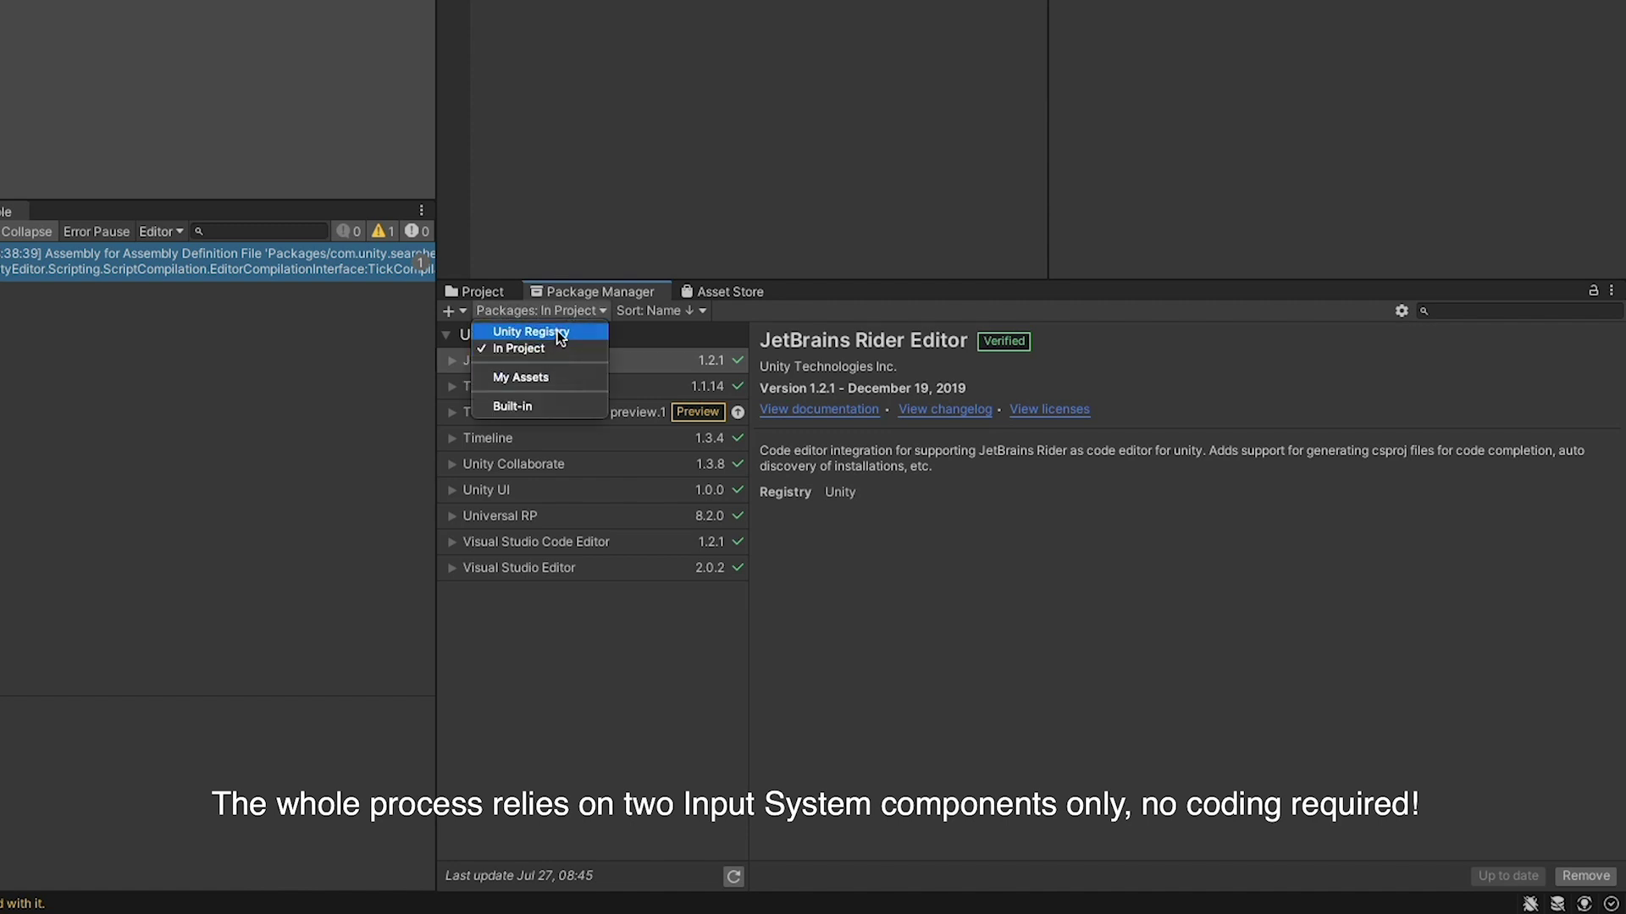
pyautogui.click(557, 331)
pyautogui.scroll(-4, 591, 432)
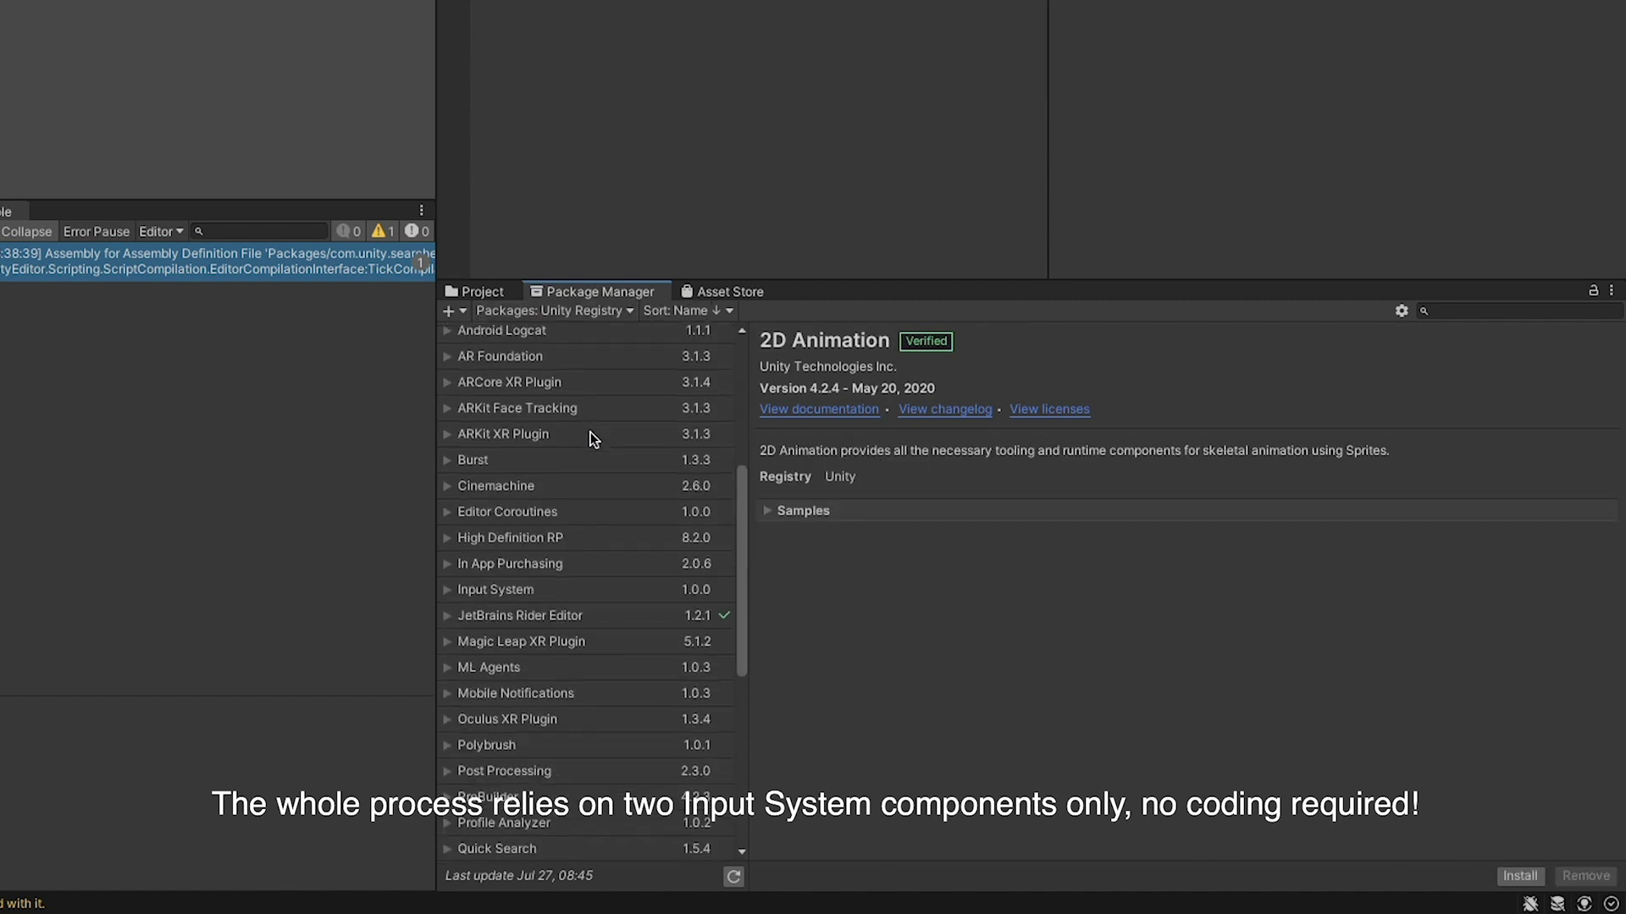
pyautogui.scroll(-5, 591, 432)
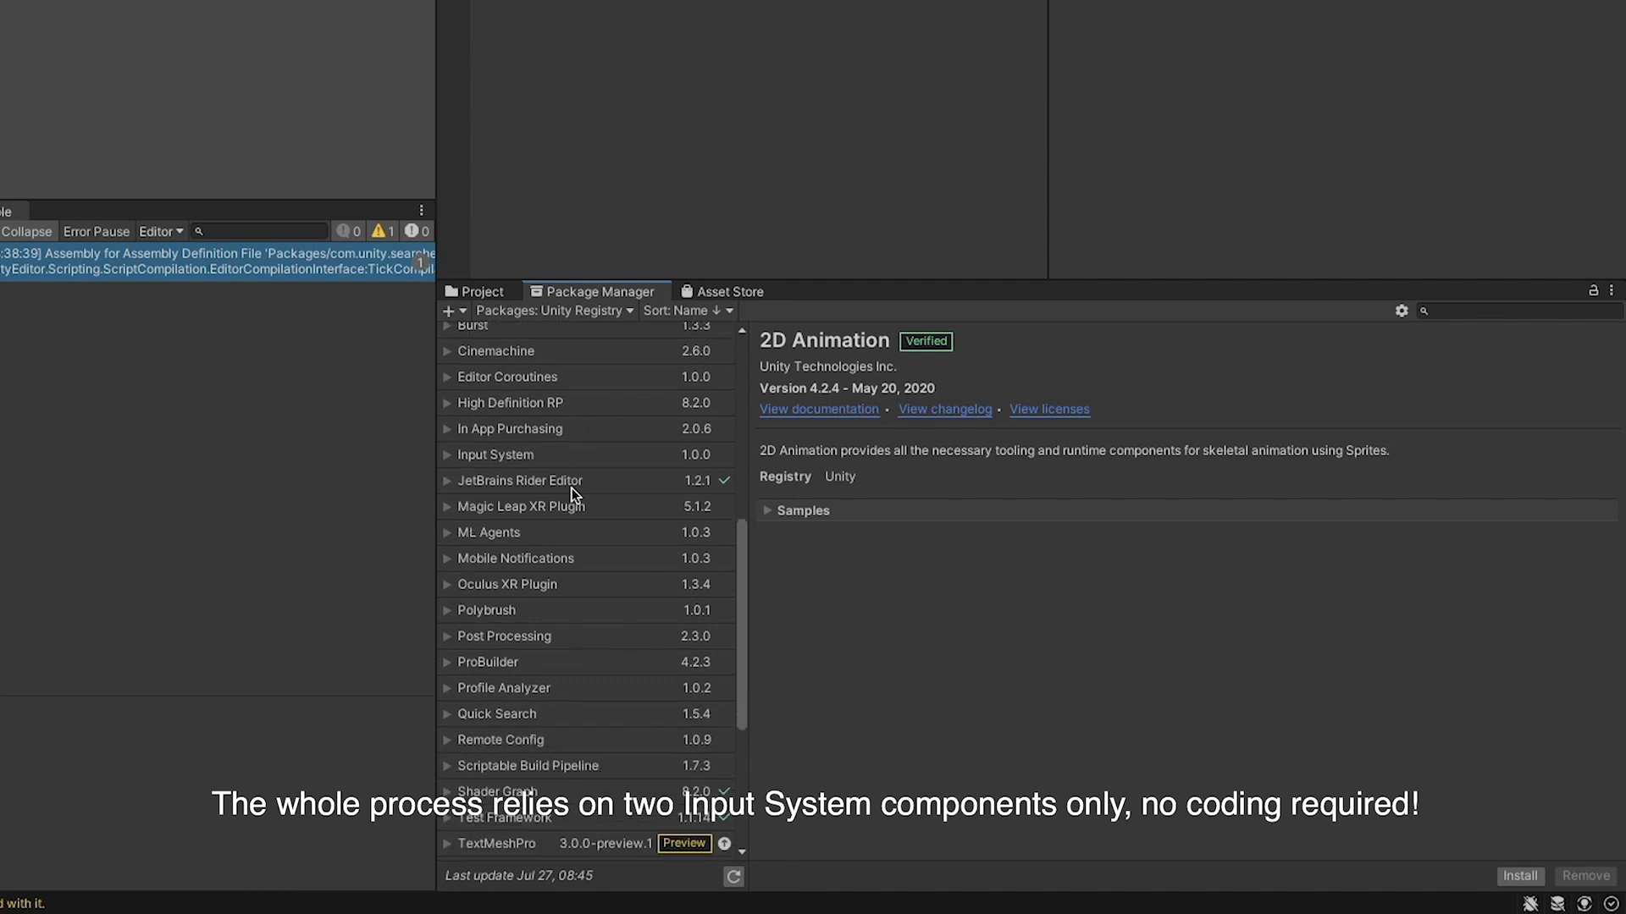
pyautogui.click(561, 454)
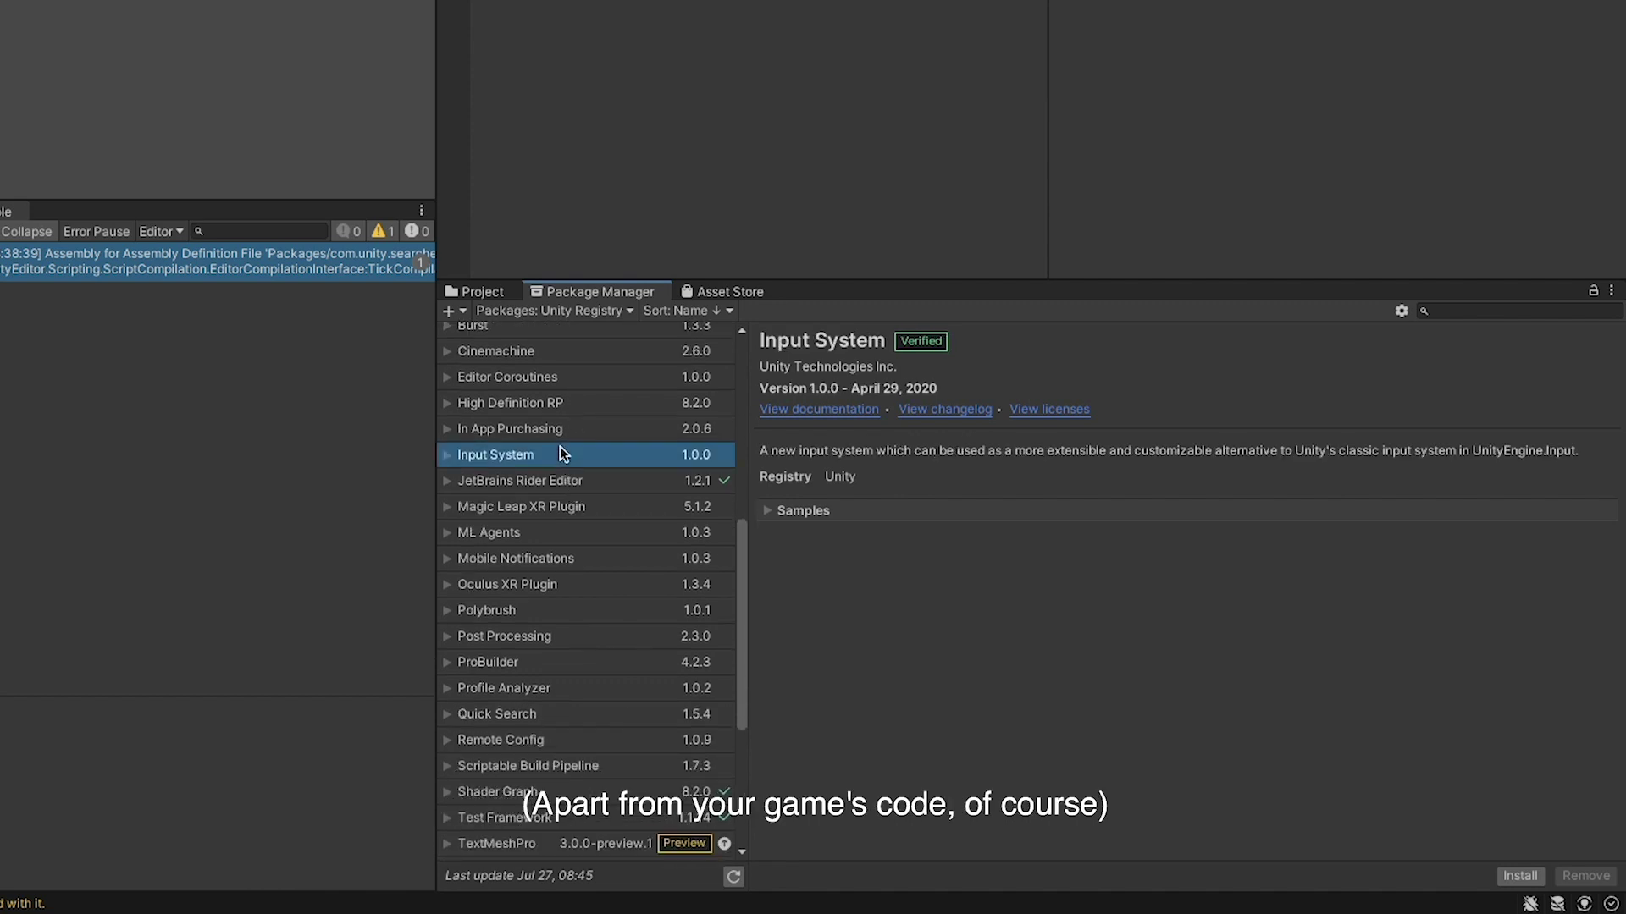
pyautogui.click(1520, 876)
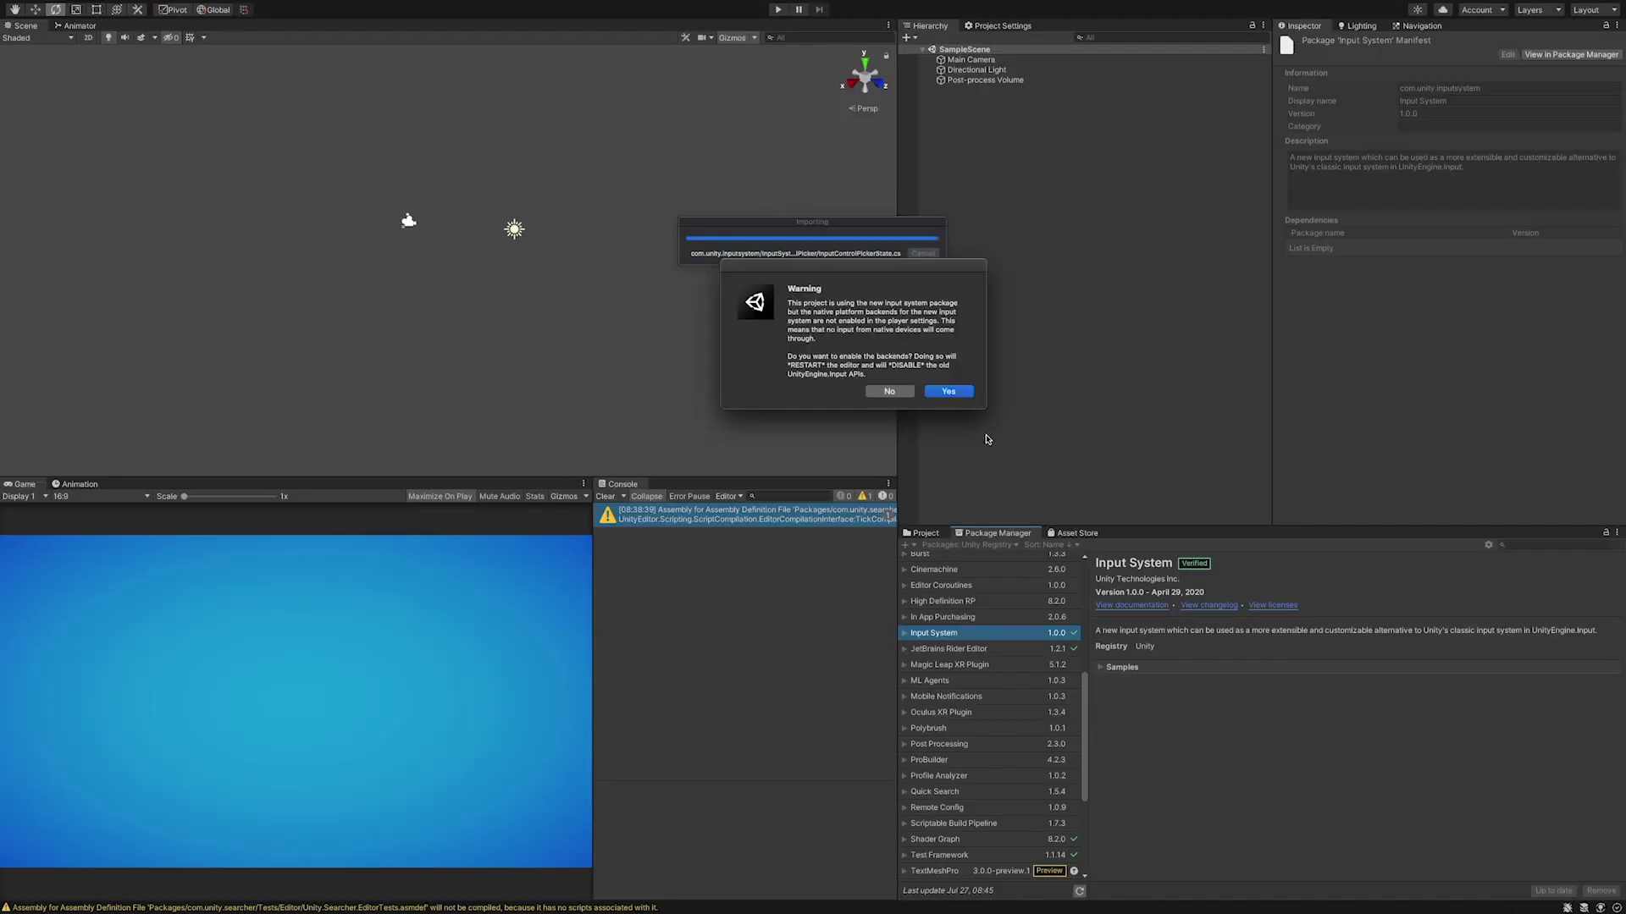
pyautogui.click(950, 392)
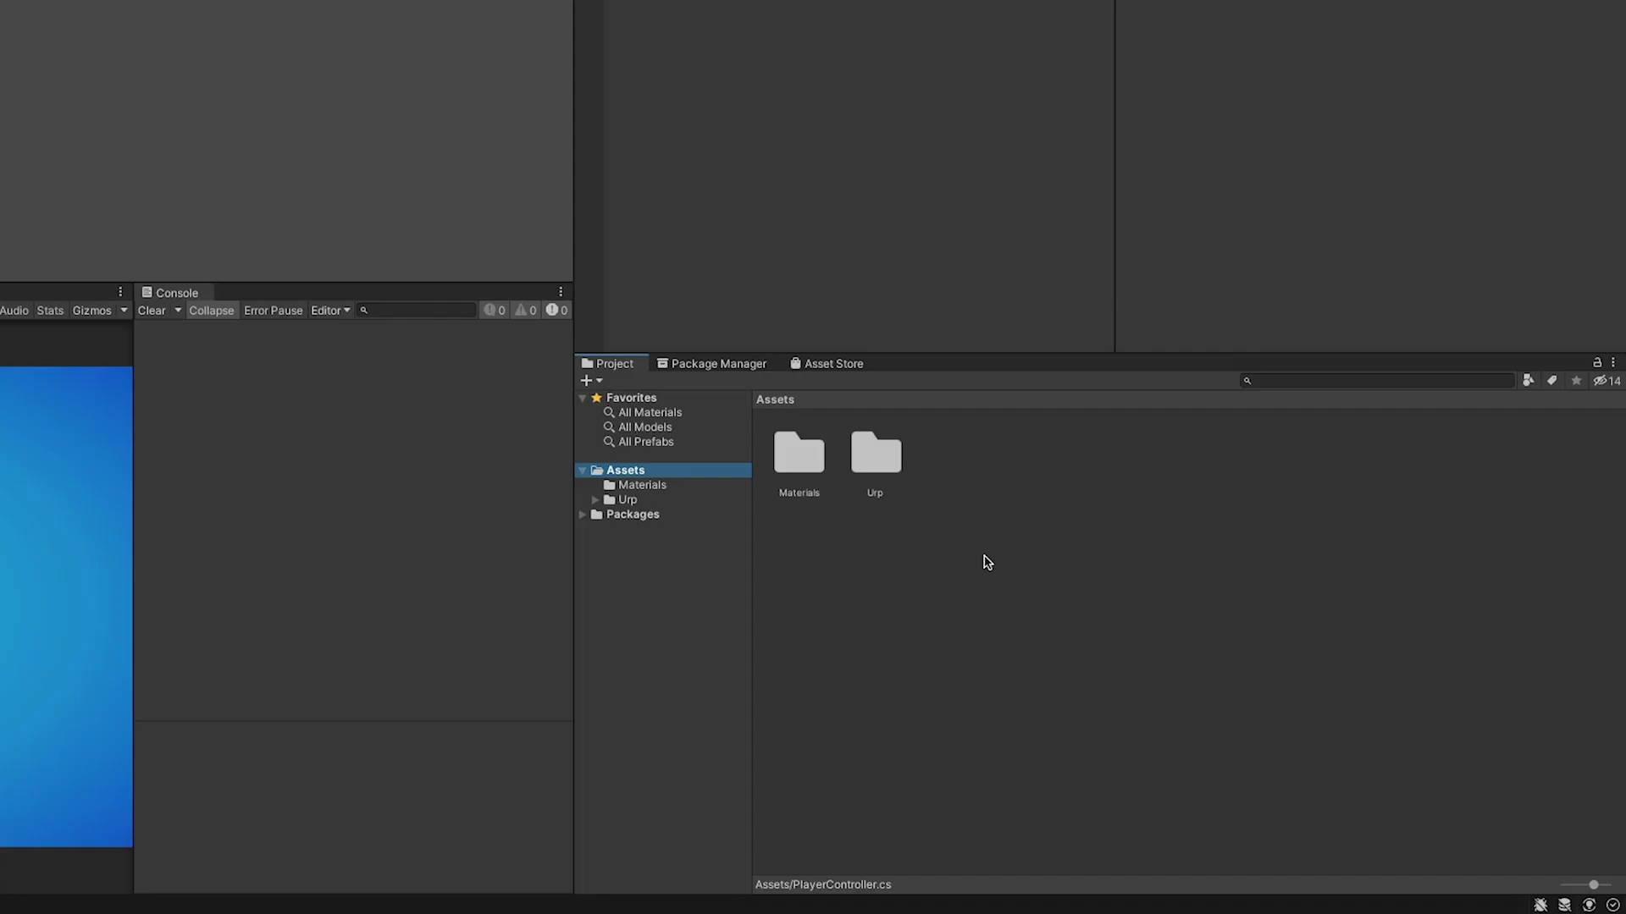
# Create an Input Actions asset in the Assets folder named Controls.
pyautogui.rightClick(987, 562)
pyautogui.moveTo(1067, 437)
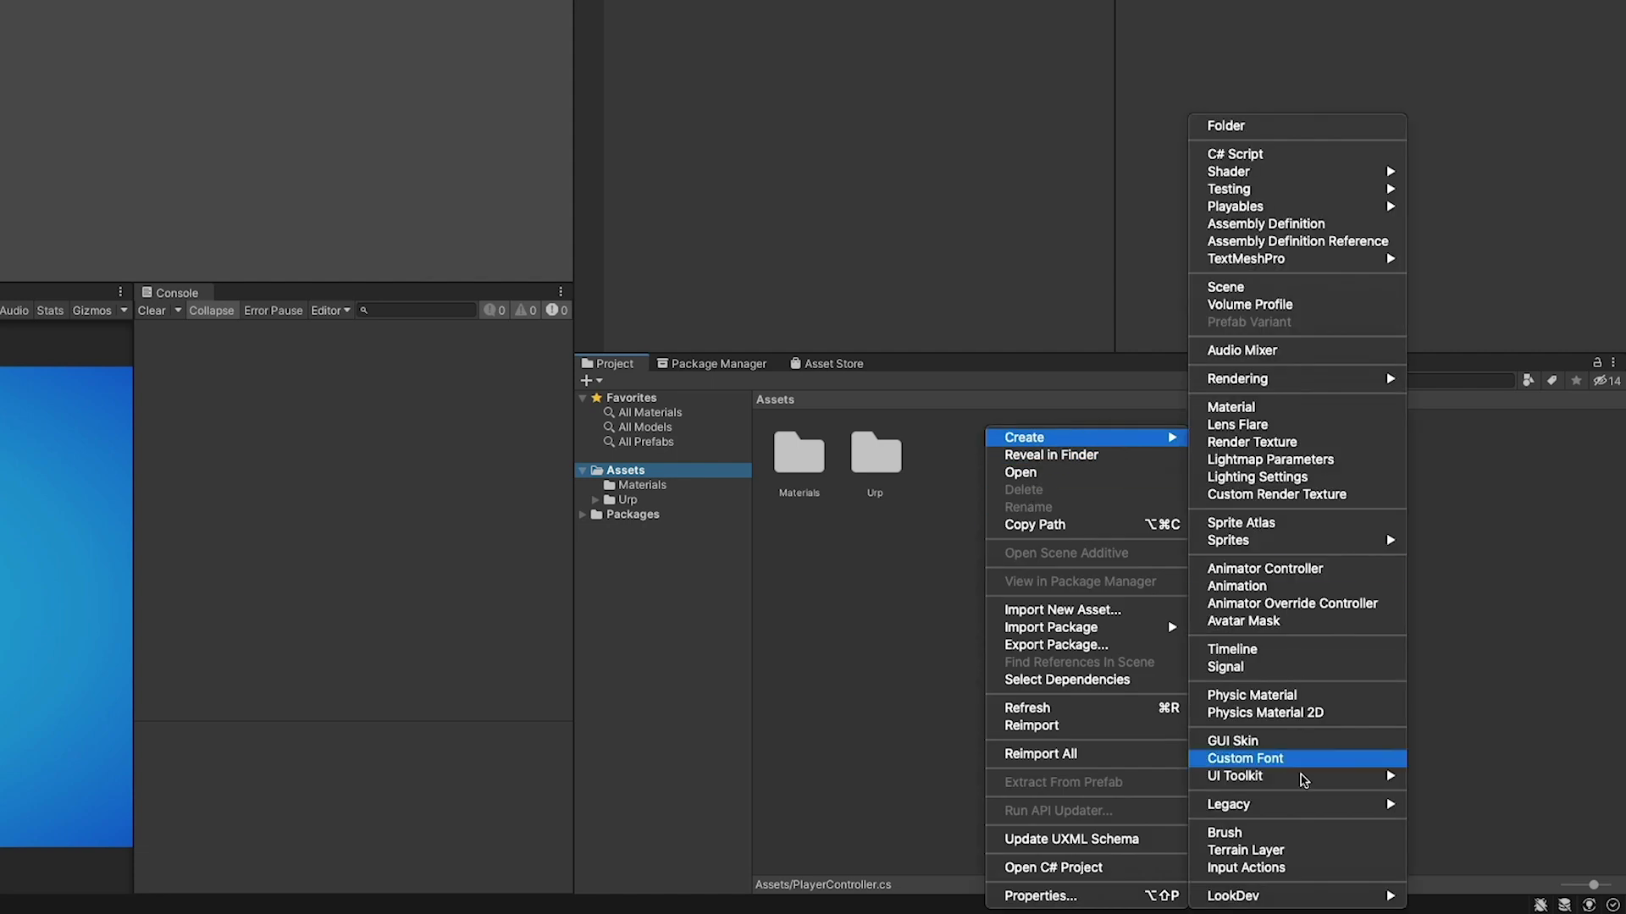
pyautogui.click(1300, 869)
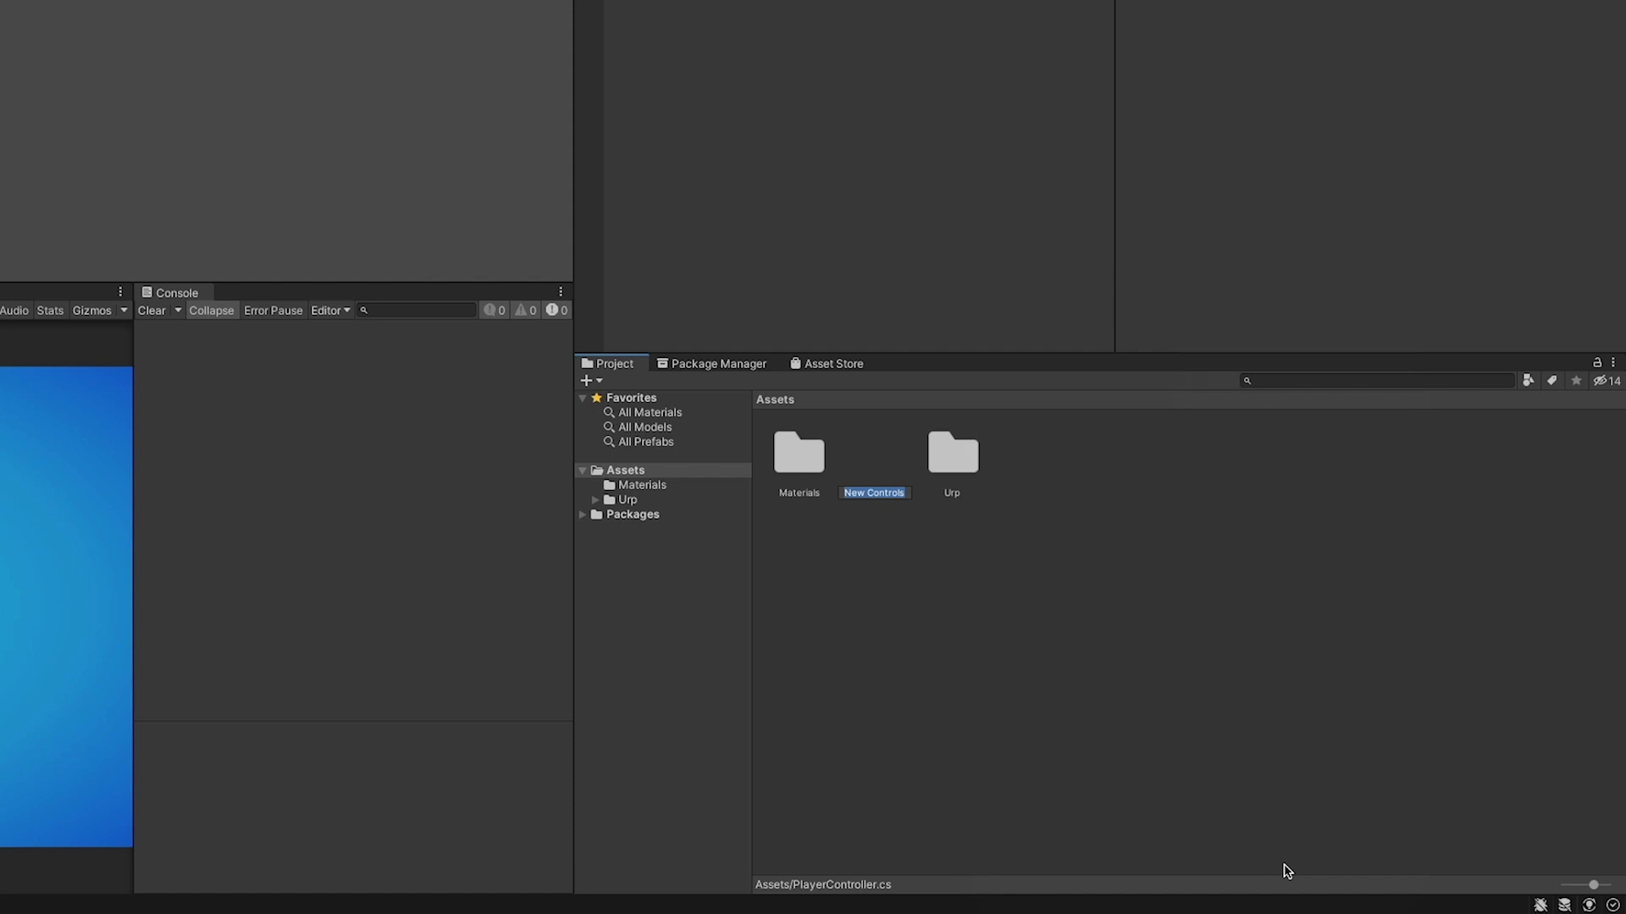
pyautogui.write('Co')
pyautogui.press('Return')
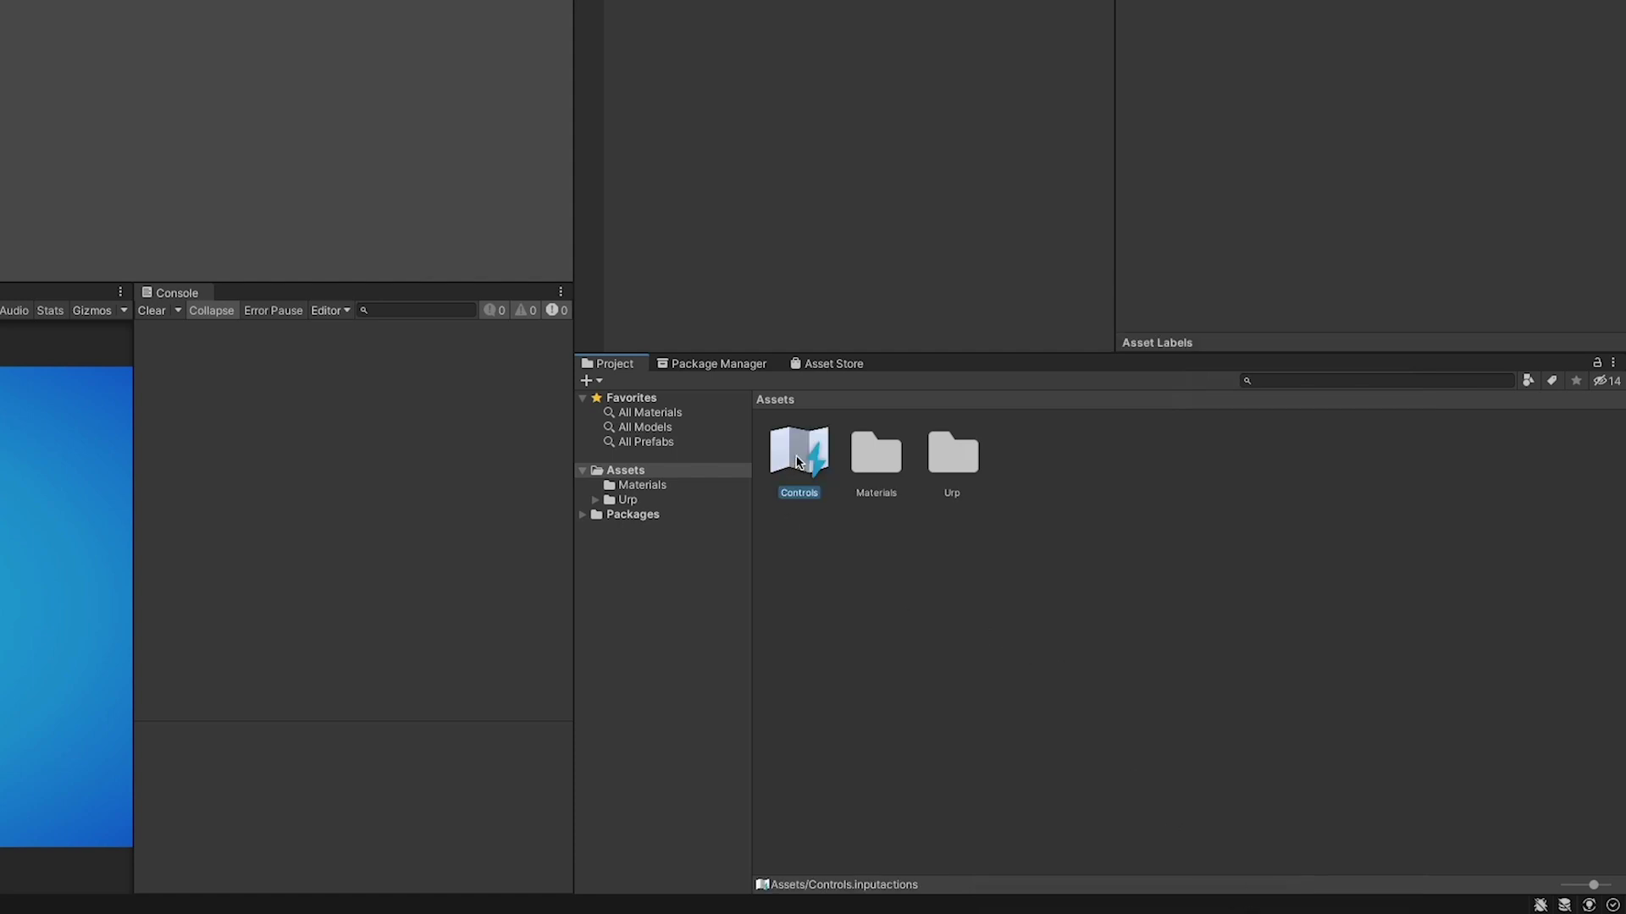
# In Controls, add a Gameplay action map with a Move action of type Value, control type Vector 2.
pyautogui.doubleClick(797, 461)
pyautogui.click(109, 29)
pyautogui.write('Gameplay')
pyautogui.press('Return')
pyautogui.doubleClick(197, 44)
pyautogui.write('Move')
pyautogui.press('Return')
pyautogui.click(1037, 302)
pyautogui.click(1050, 283)
pyautogui.click(1038, 323)
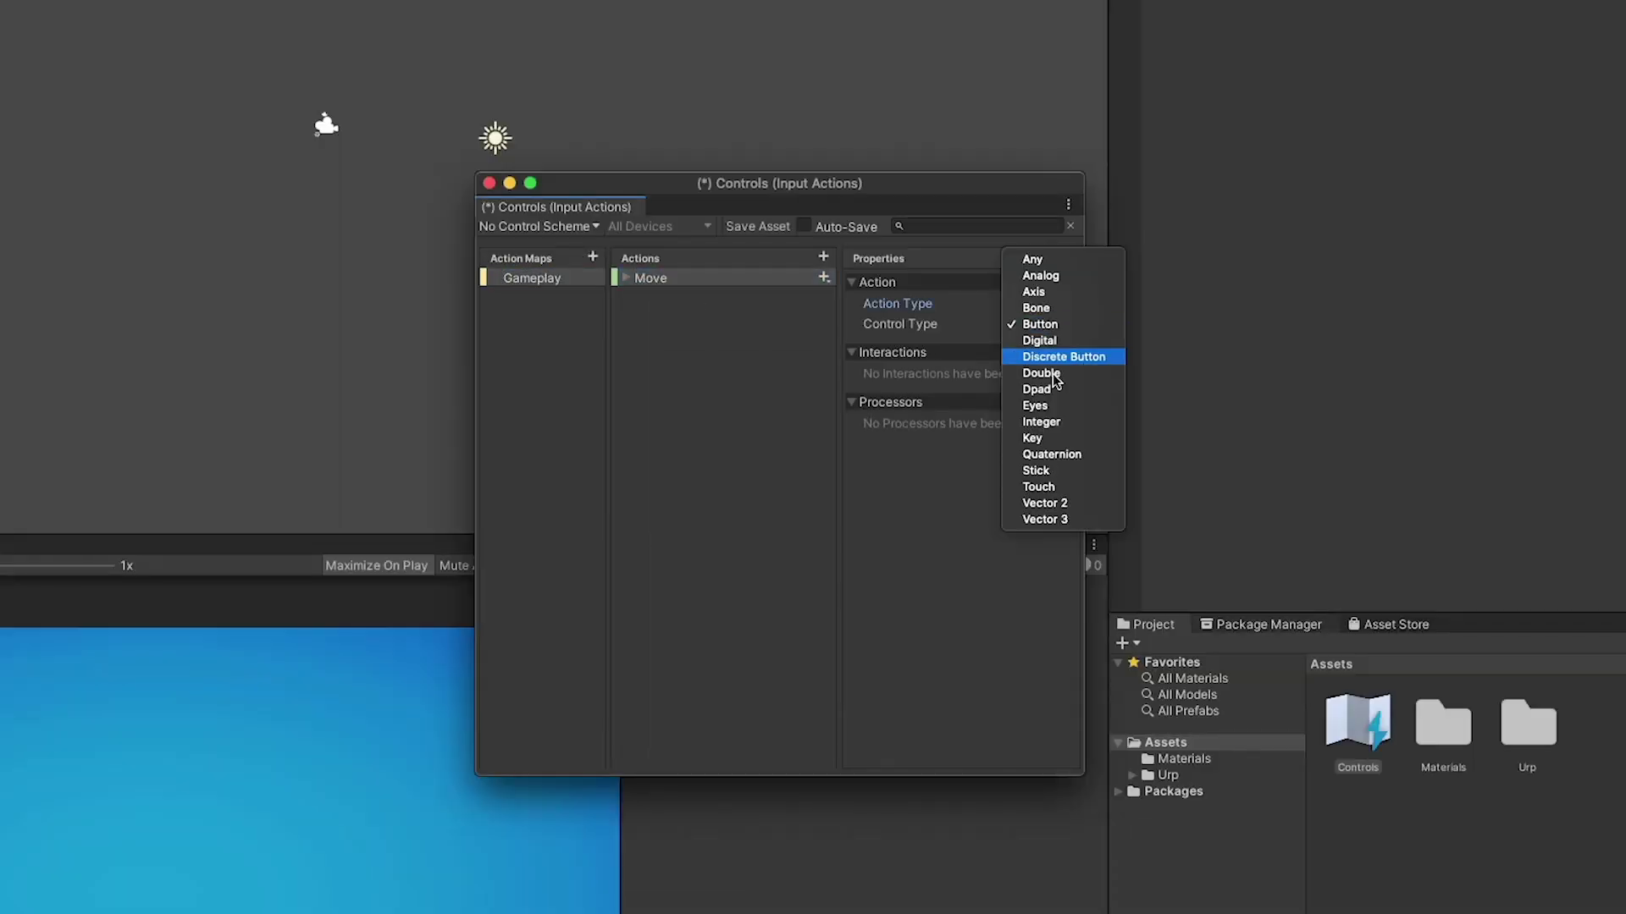
pyautogui.click(1050, 501)
# Bind Move to the gamepad Left Stick.
pyautogui.click(628, 278)
pyautogui.click(773, 297)
pyautogui.click(1027, 303)
pyautogui.click(1067, 367)
# Add a WASD 2D Vector composite to Move and bind its Up part to W.
pyautogui.click(823, 278)
pyautogui.click(844, 315)
pyautogui.write('WASD')
pyautogui.click(804, 333)
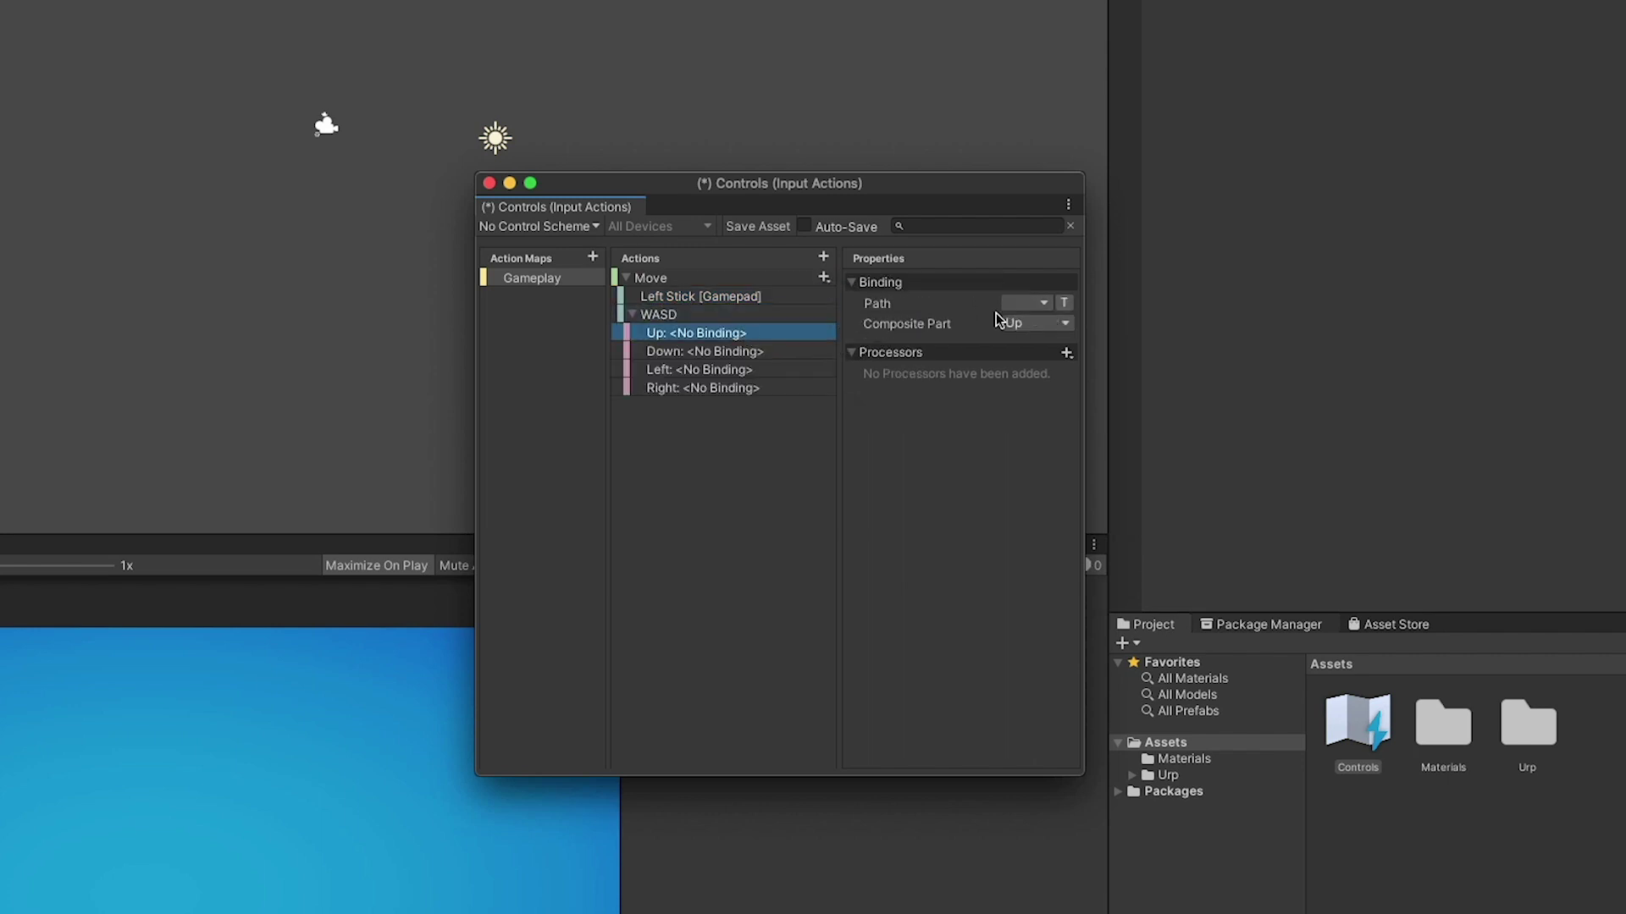
pyautogui.click(1028, 303)
pyautogui.write('w')
pyautogui.click(1054, 398)
# Bind the composite's Down, Left and Right parts to the S, A and D keys.
pyautogui.click(767, 351)
pyautogui.click(1027, 302)
pyautogui.write('s')
pyautogui.click(1054, 399)
pyautogui.click(699, 369)
pyautogui.click(1027, 302)
pyautogui.write('a')
pyautogui.click(1054, 399)
pyautogui.click(703, 388)
pyautogui.click(1027, 303)
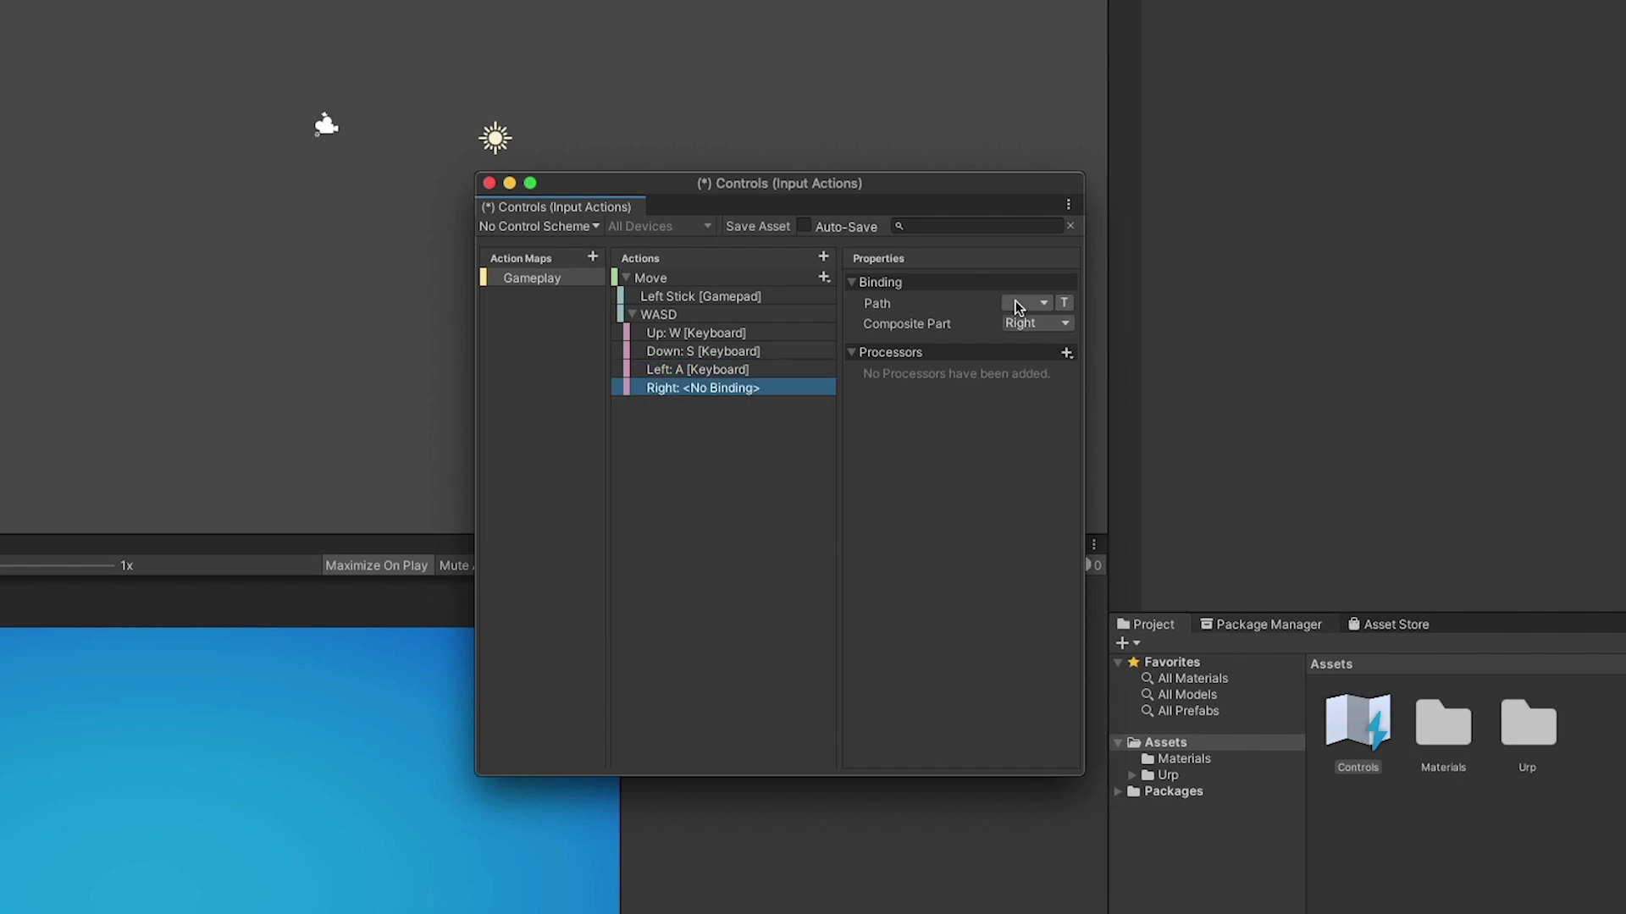
pyautogui.write('d')
pyautogui.click(1055, 399)
pyautogui.click(736, 227)
# Save the Controls asset, then add a cube to the scene with the White material.
pyautogui.click(488, 182)
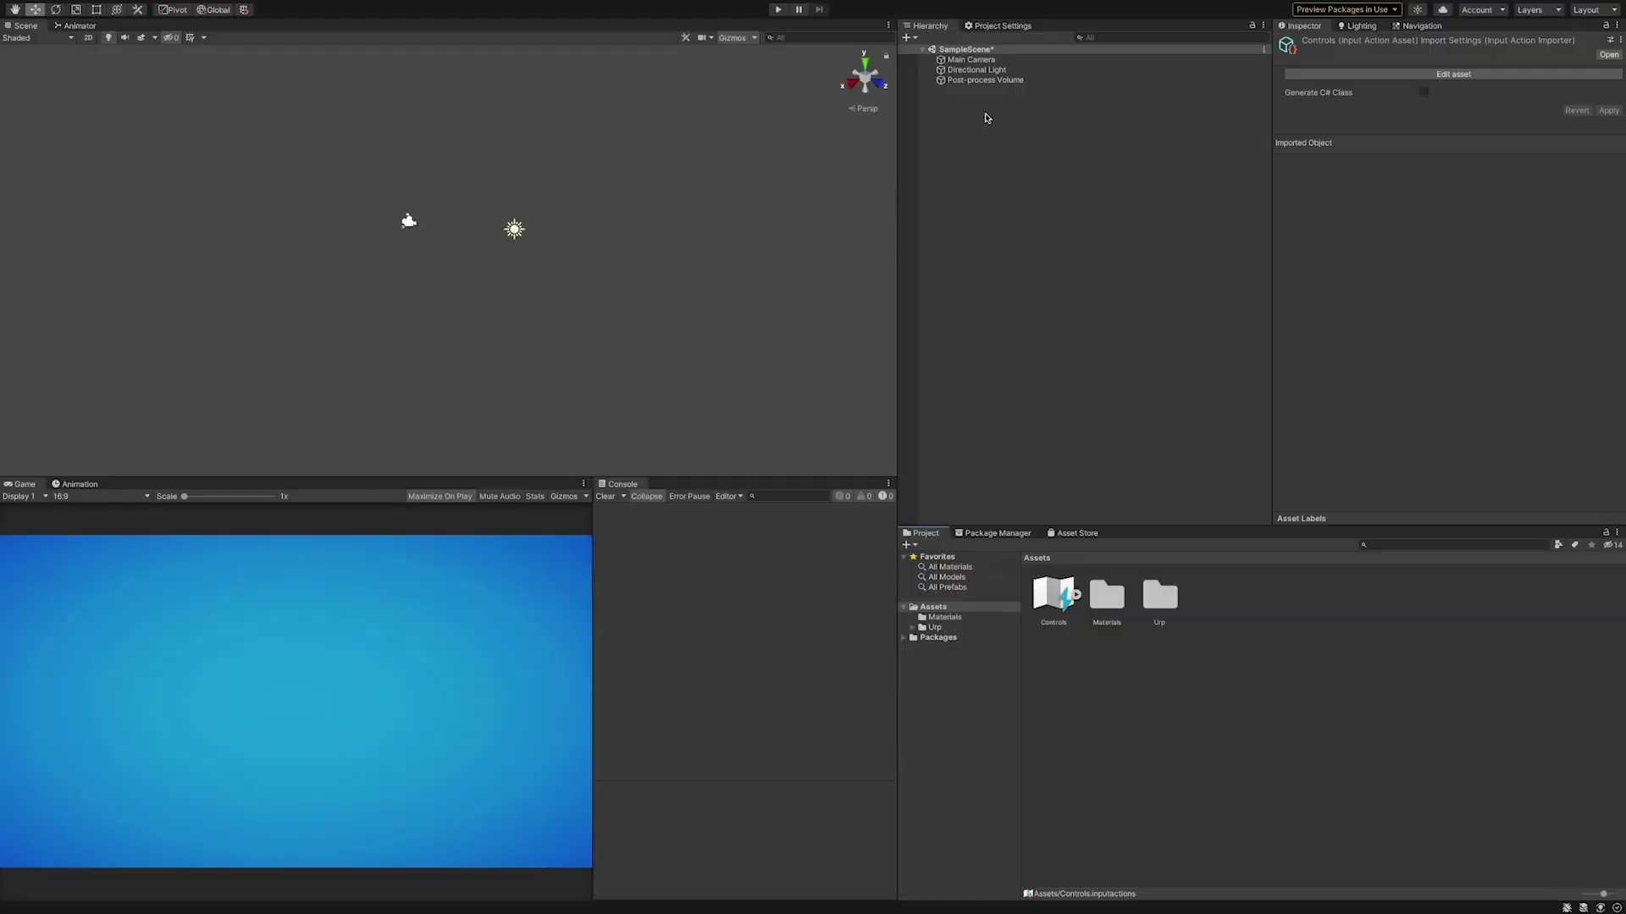
pyautogui.rightClick(999, 126)
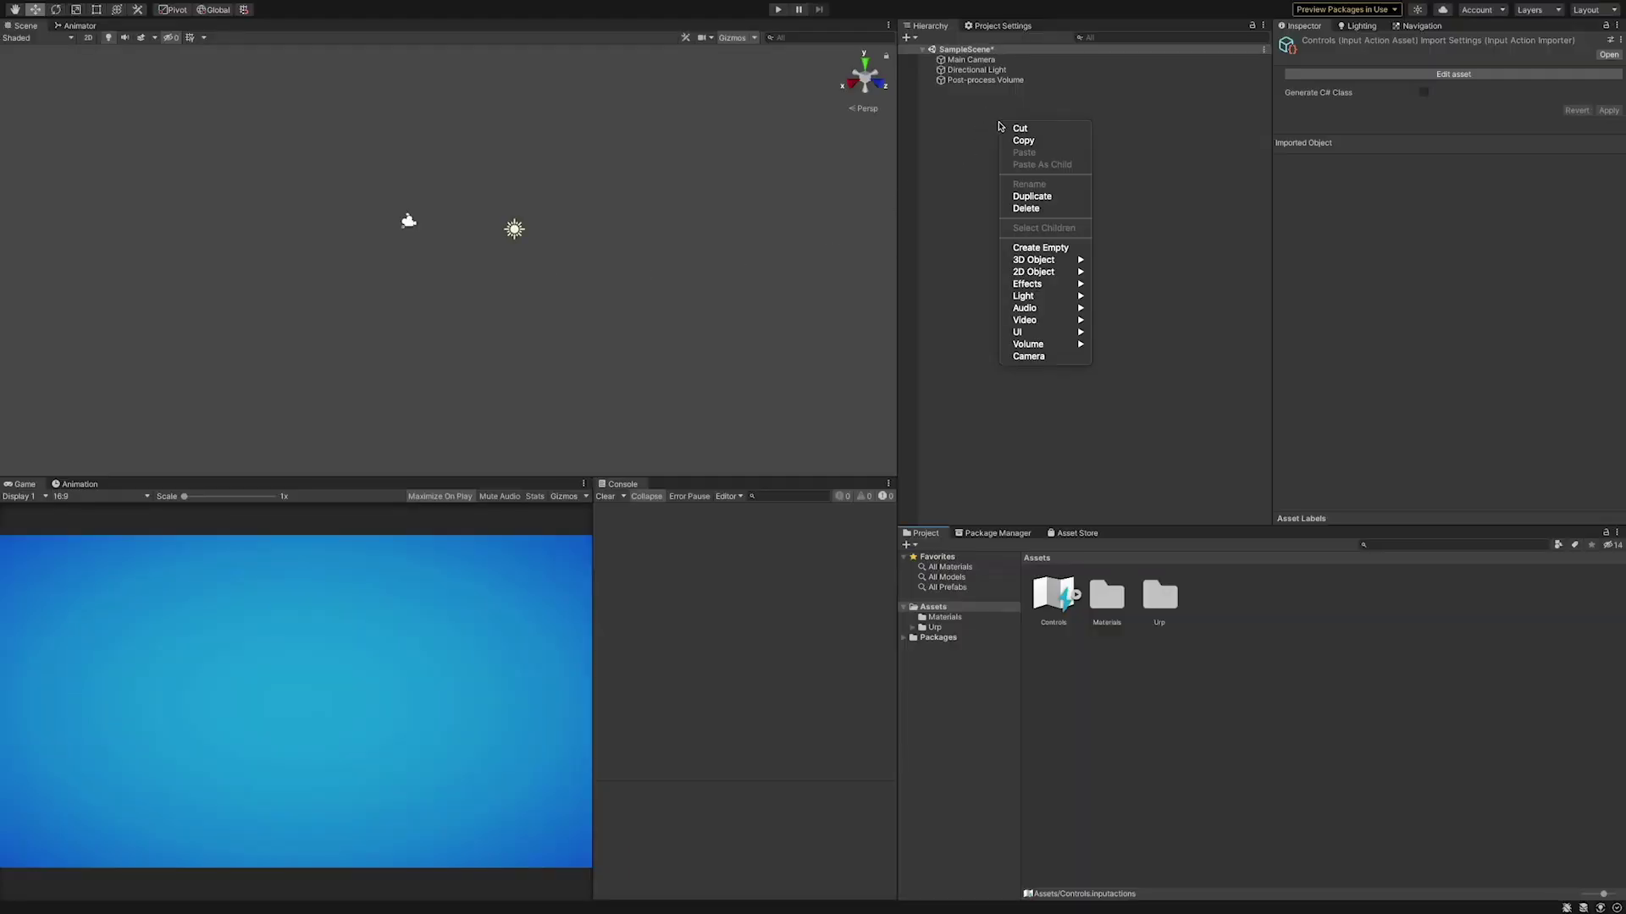
pyautogui.moveTo(1042, 259)
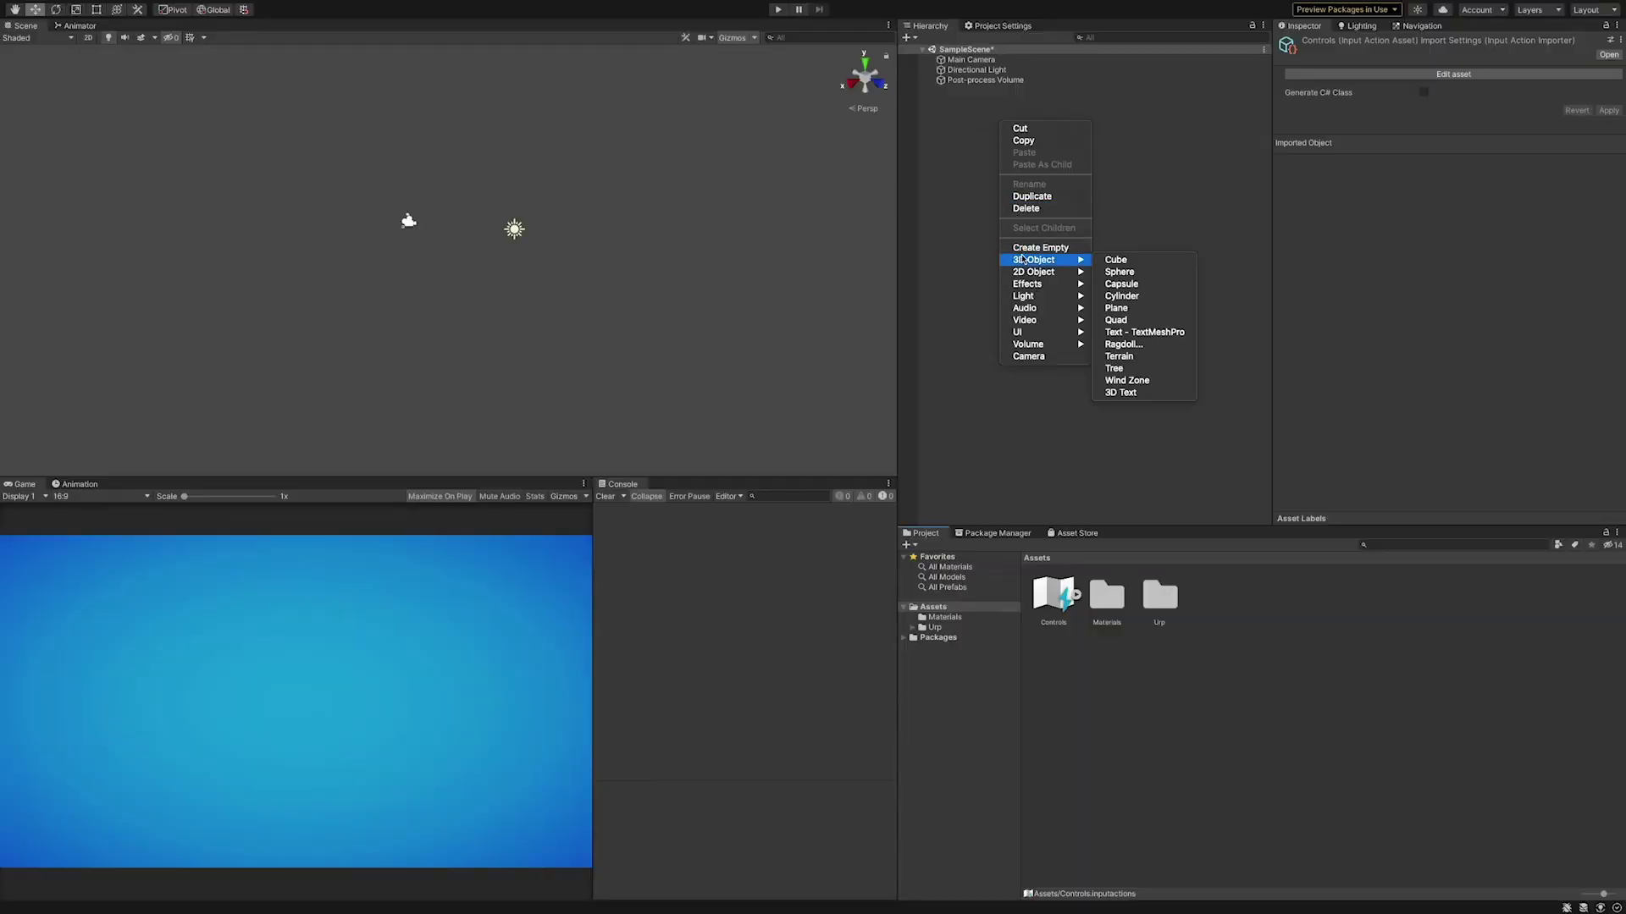
pyautogui.click(1139, 261)
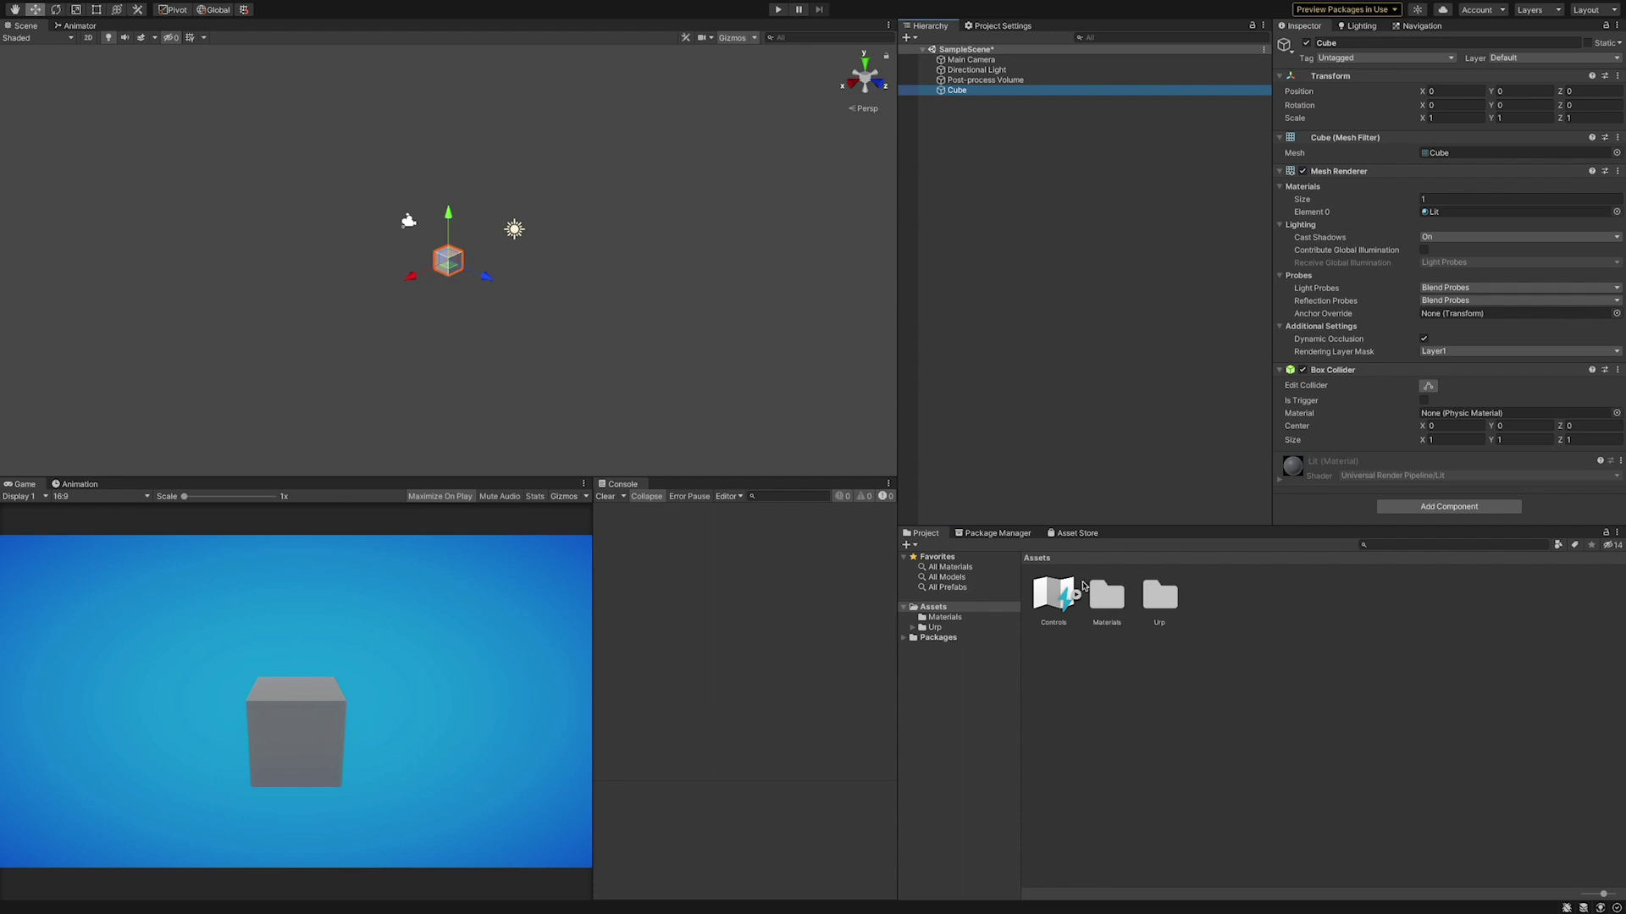
pyautogui.click(978, 619)
pyautogui.moveTo(1054, 595); pyautogui.dragTo(447, 260)
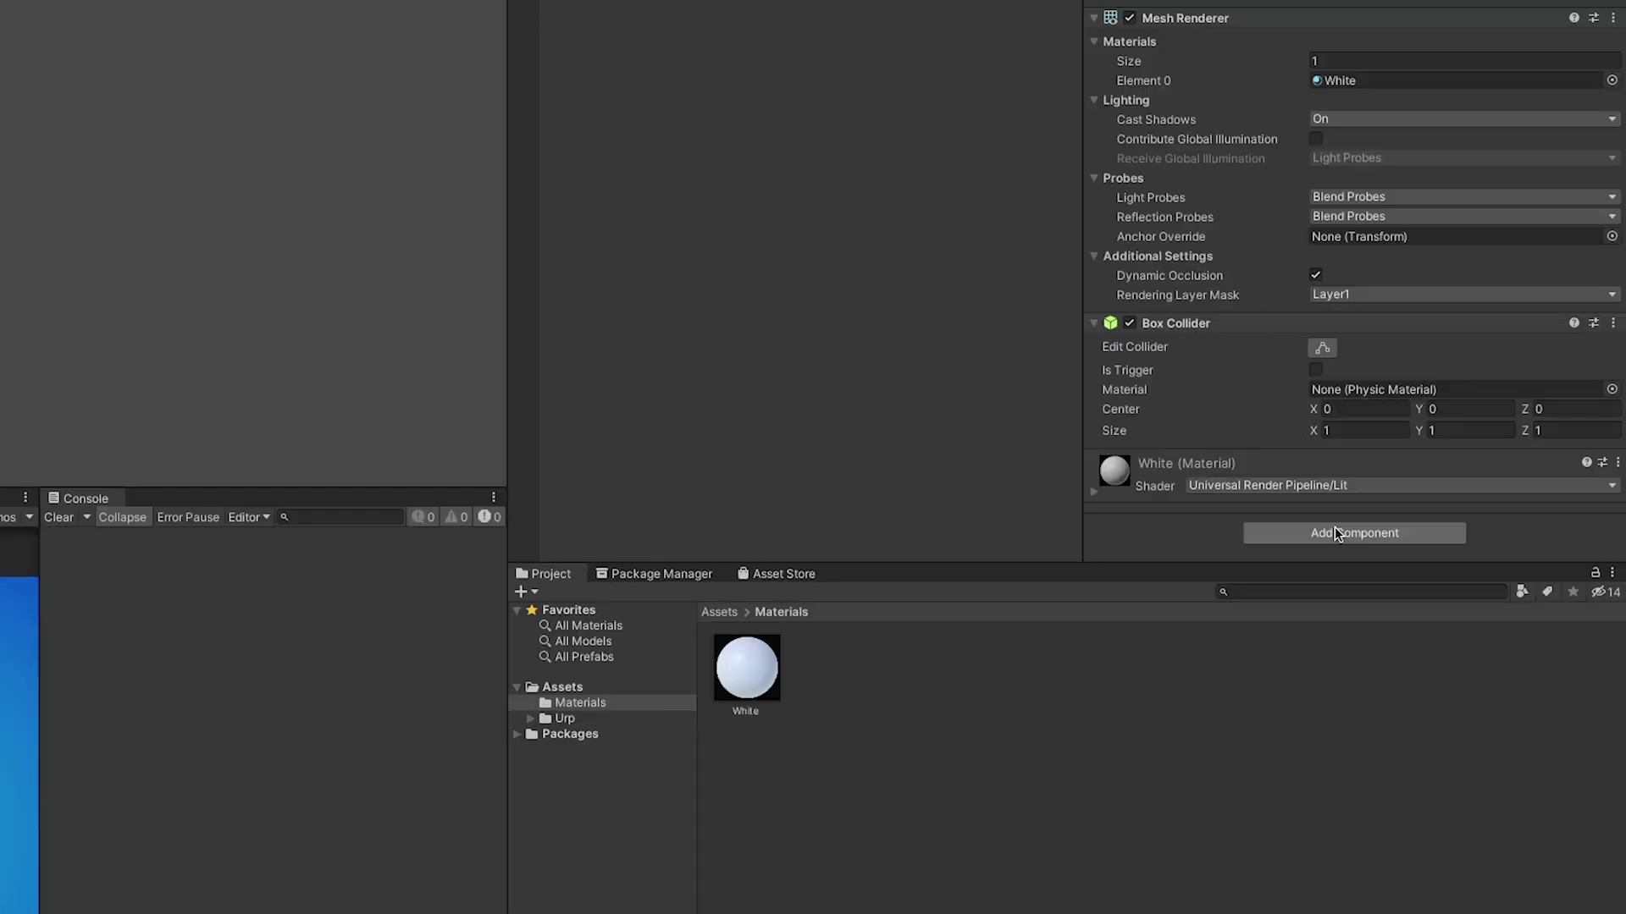
# Give the cube a Player Input component using Controls, with Behavior set to Invoke Unity Events.
pyautogui.click(1436, 503)
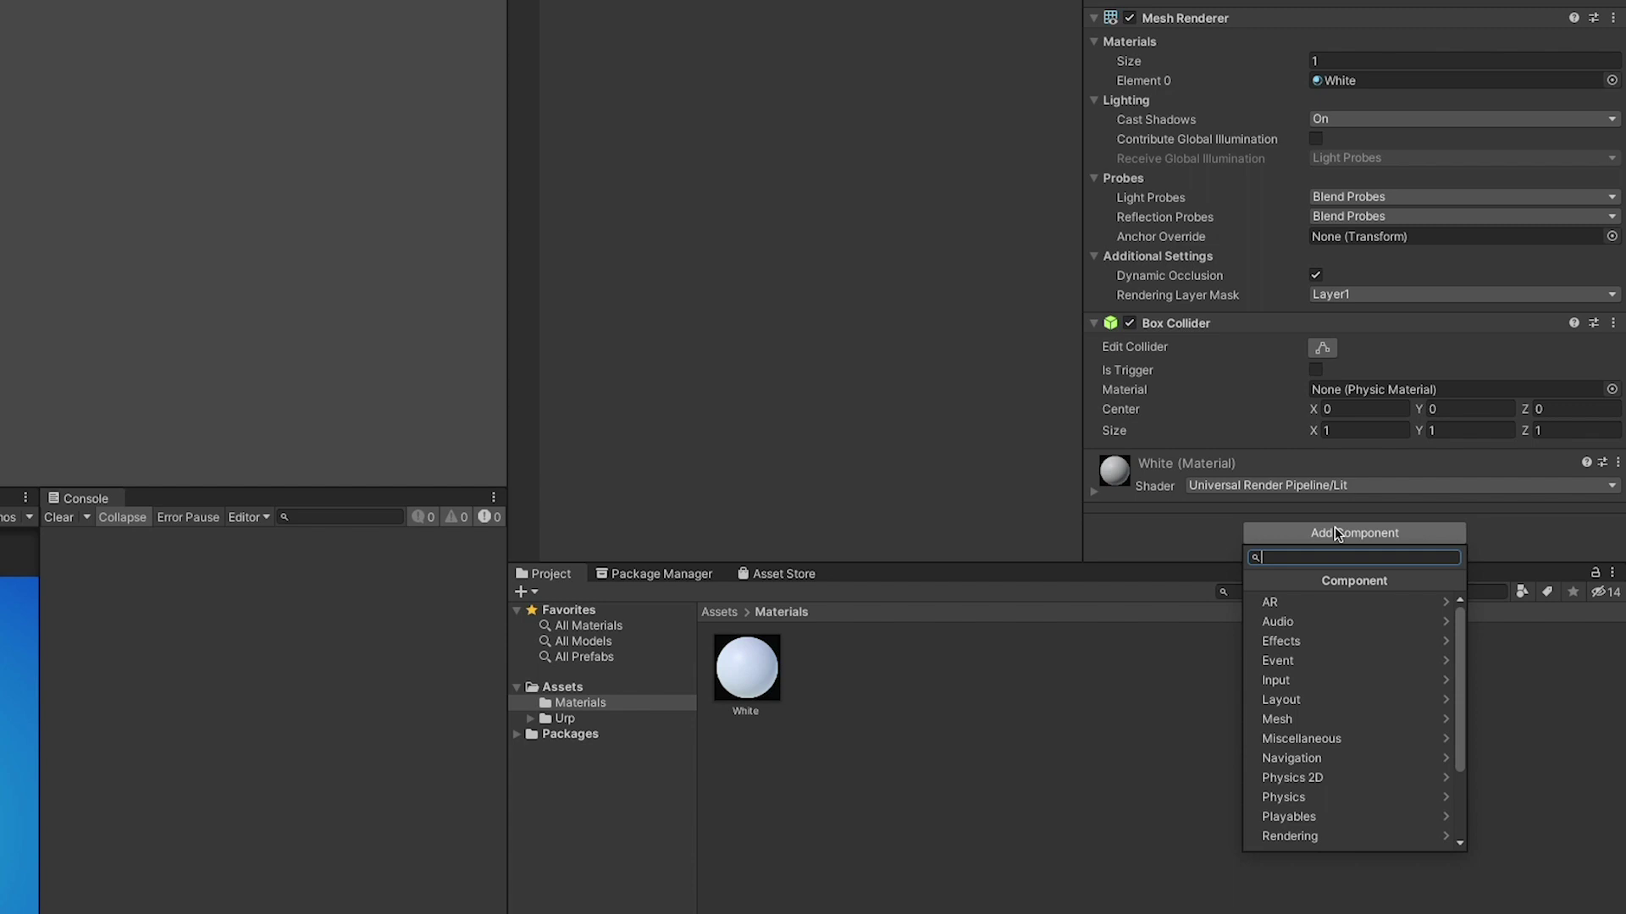
pyautogui.write('PlayerInput')
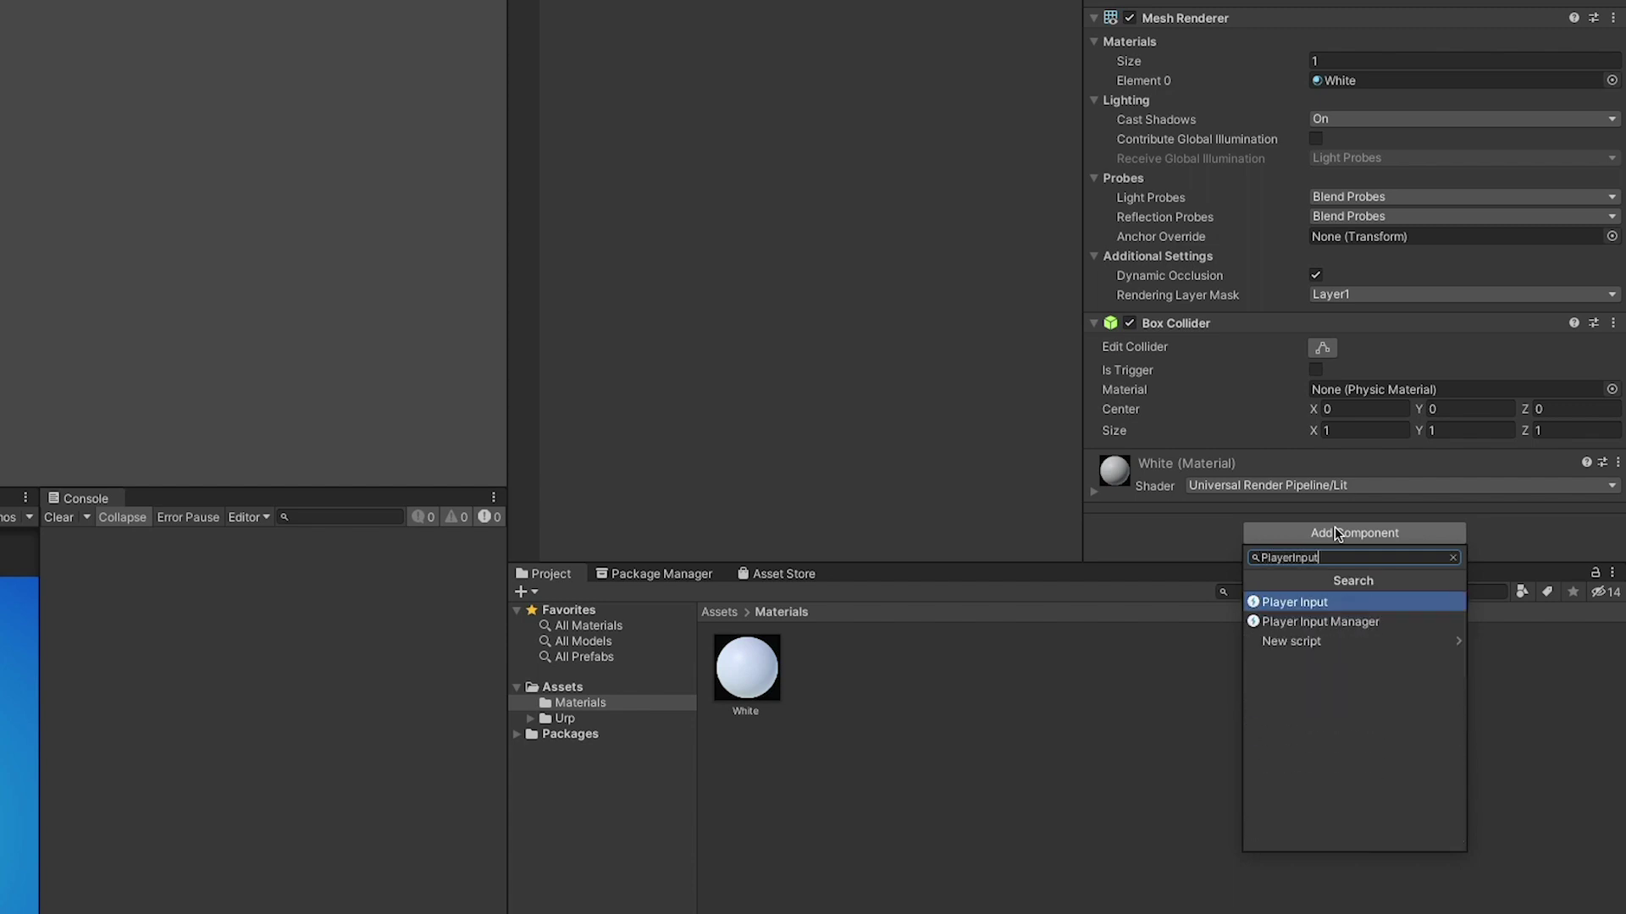
pyautogui.press('Return')
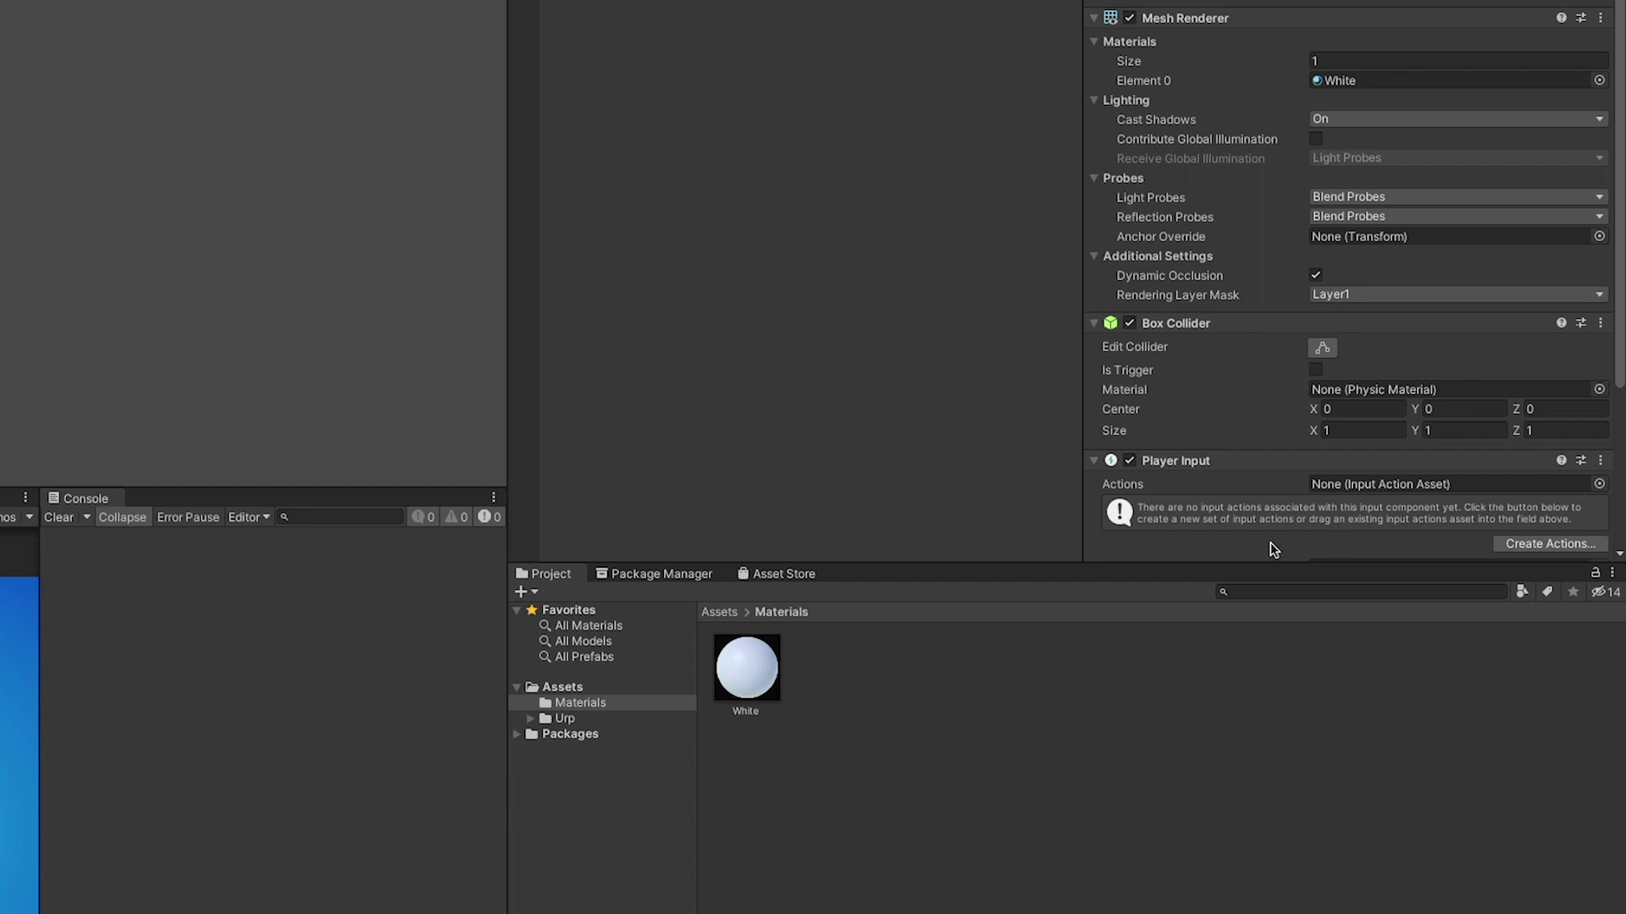
pyautogui.click(554, 689)
pyautogui.moveTo(756, 680); pyautogui.dragTo(1349, 486)
pyautogui.scroll(-3, 1285, 410)
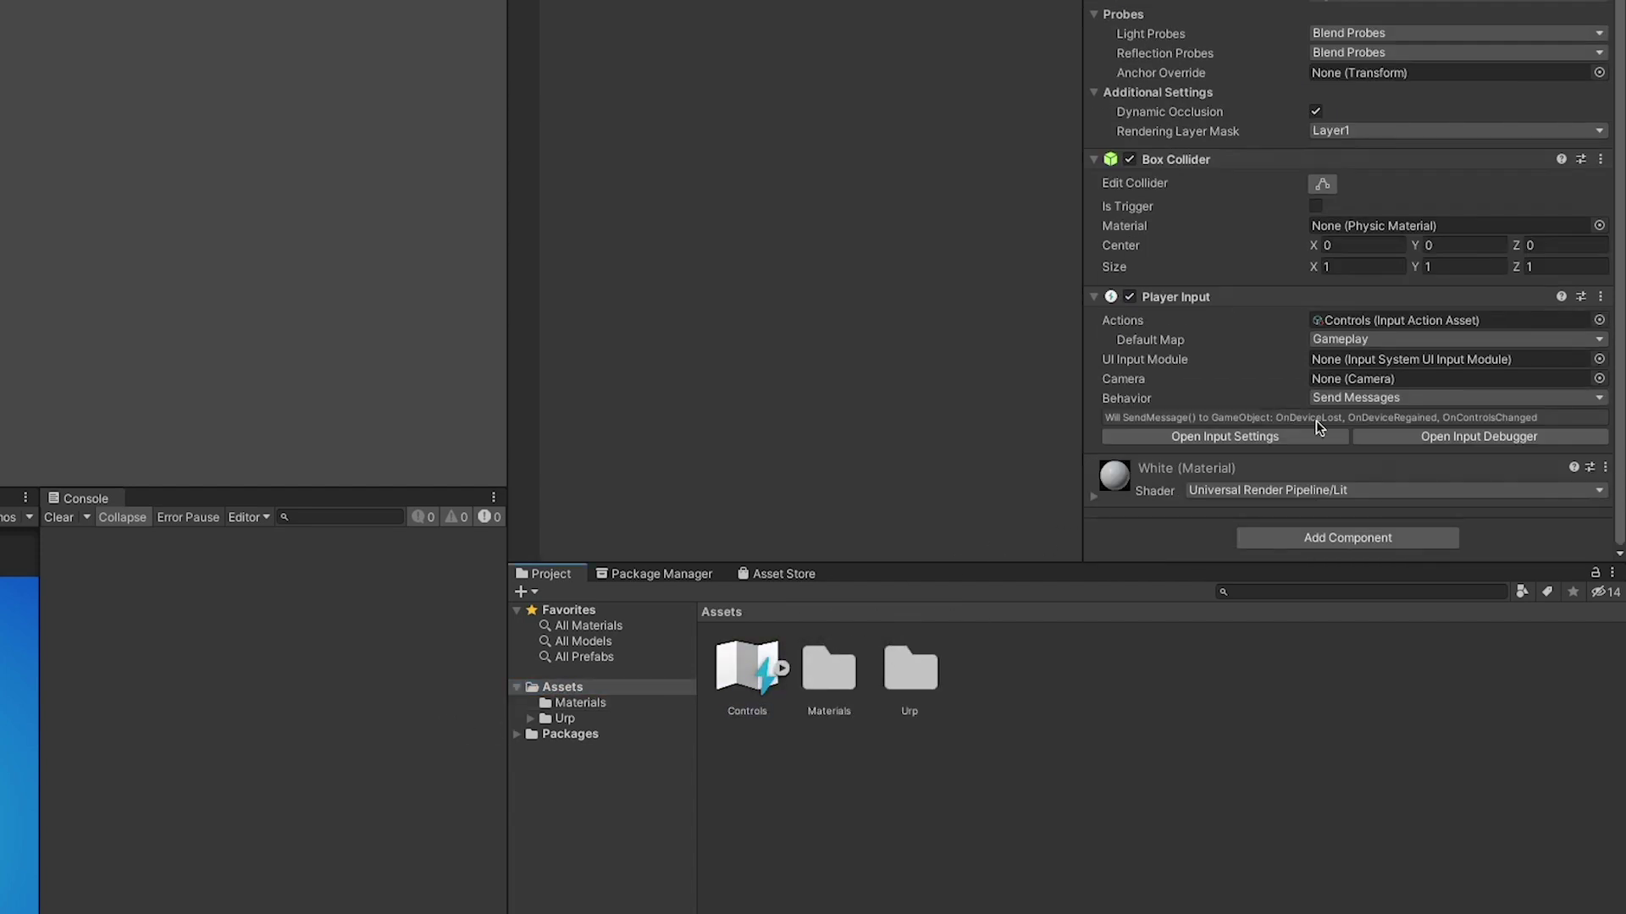
pyautogui.click(1355, 398)
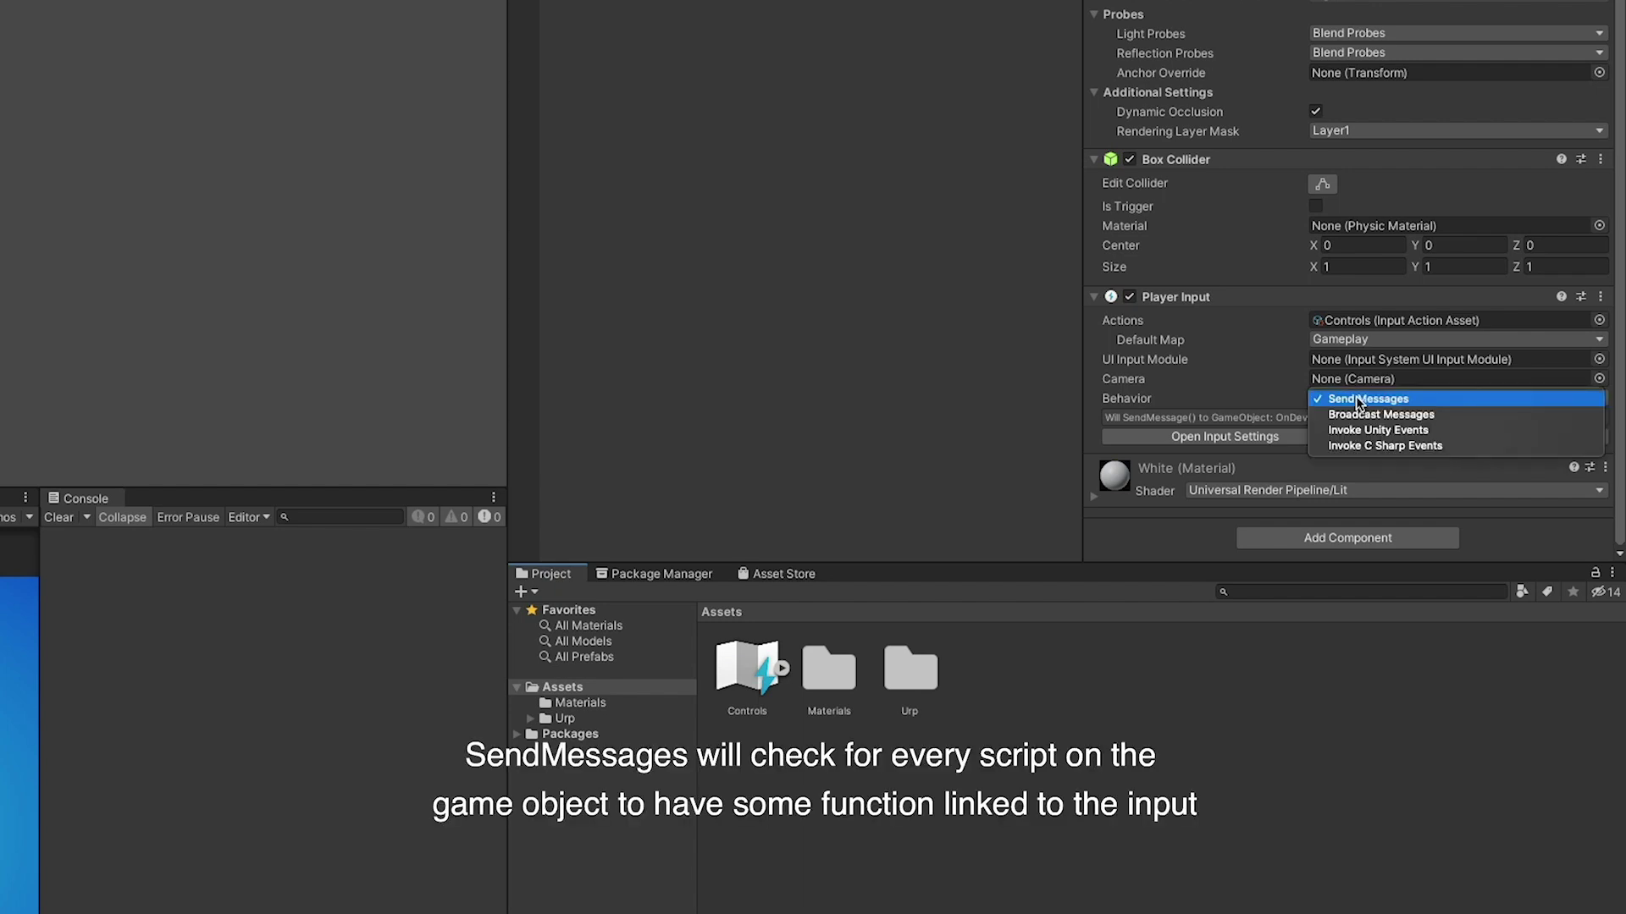
pyautogui.click(1451, 429)
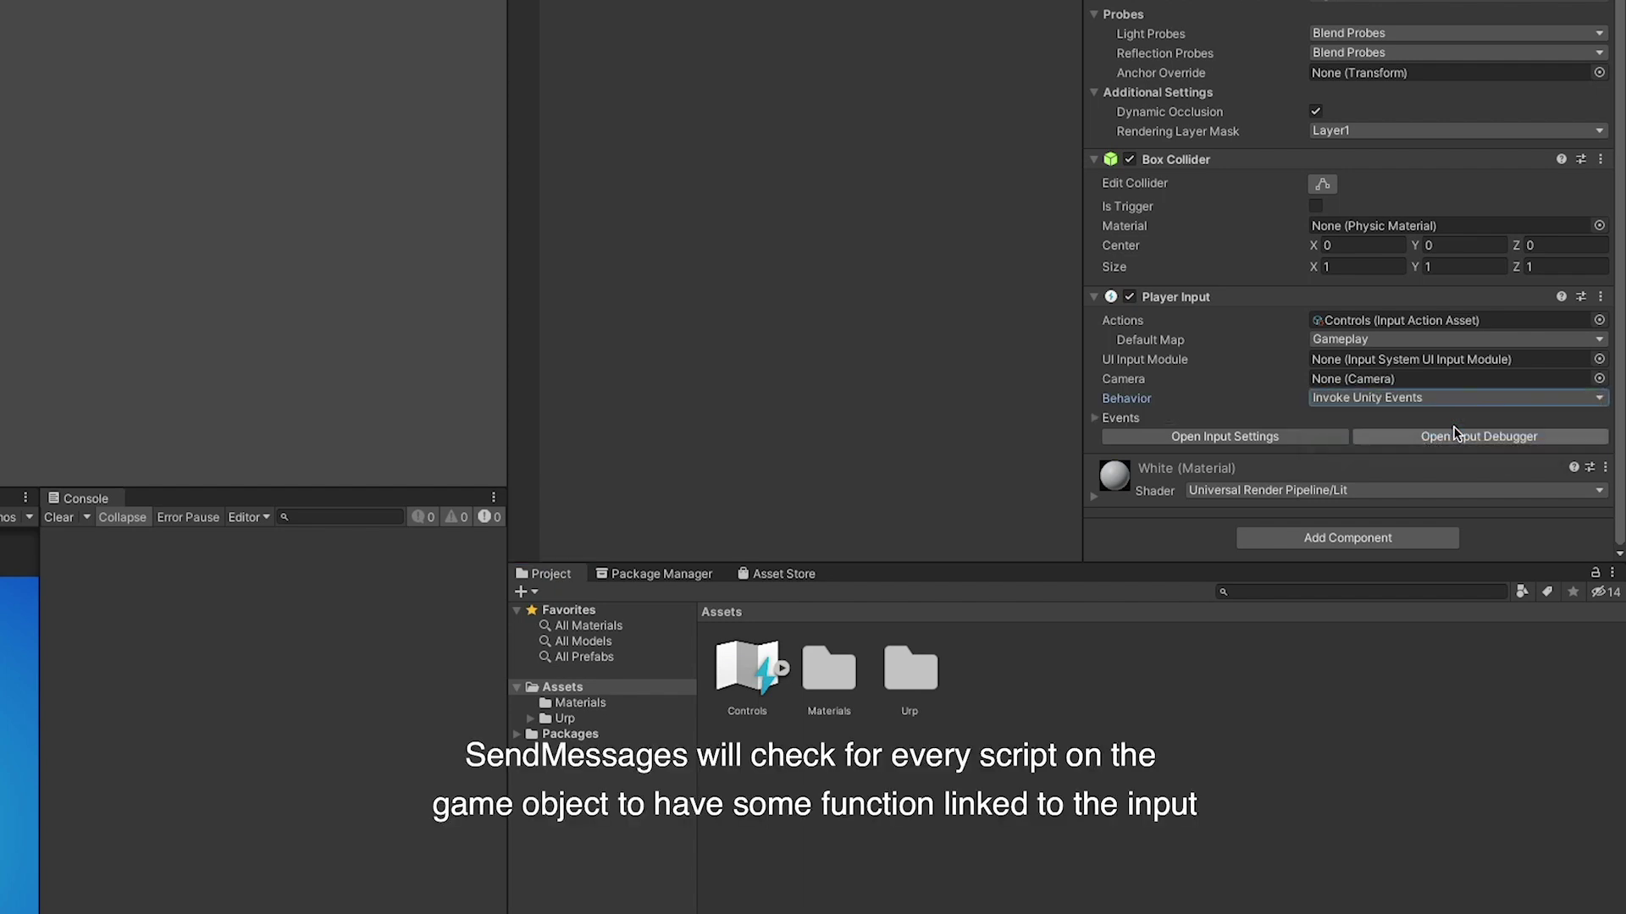
# Add a new script component named PlayerController to the cube.
pyautogui.click(1303, 536)
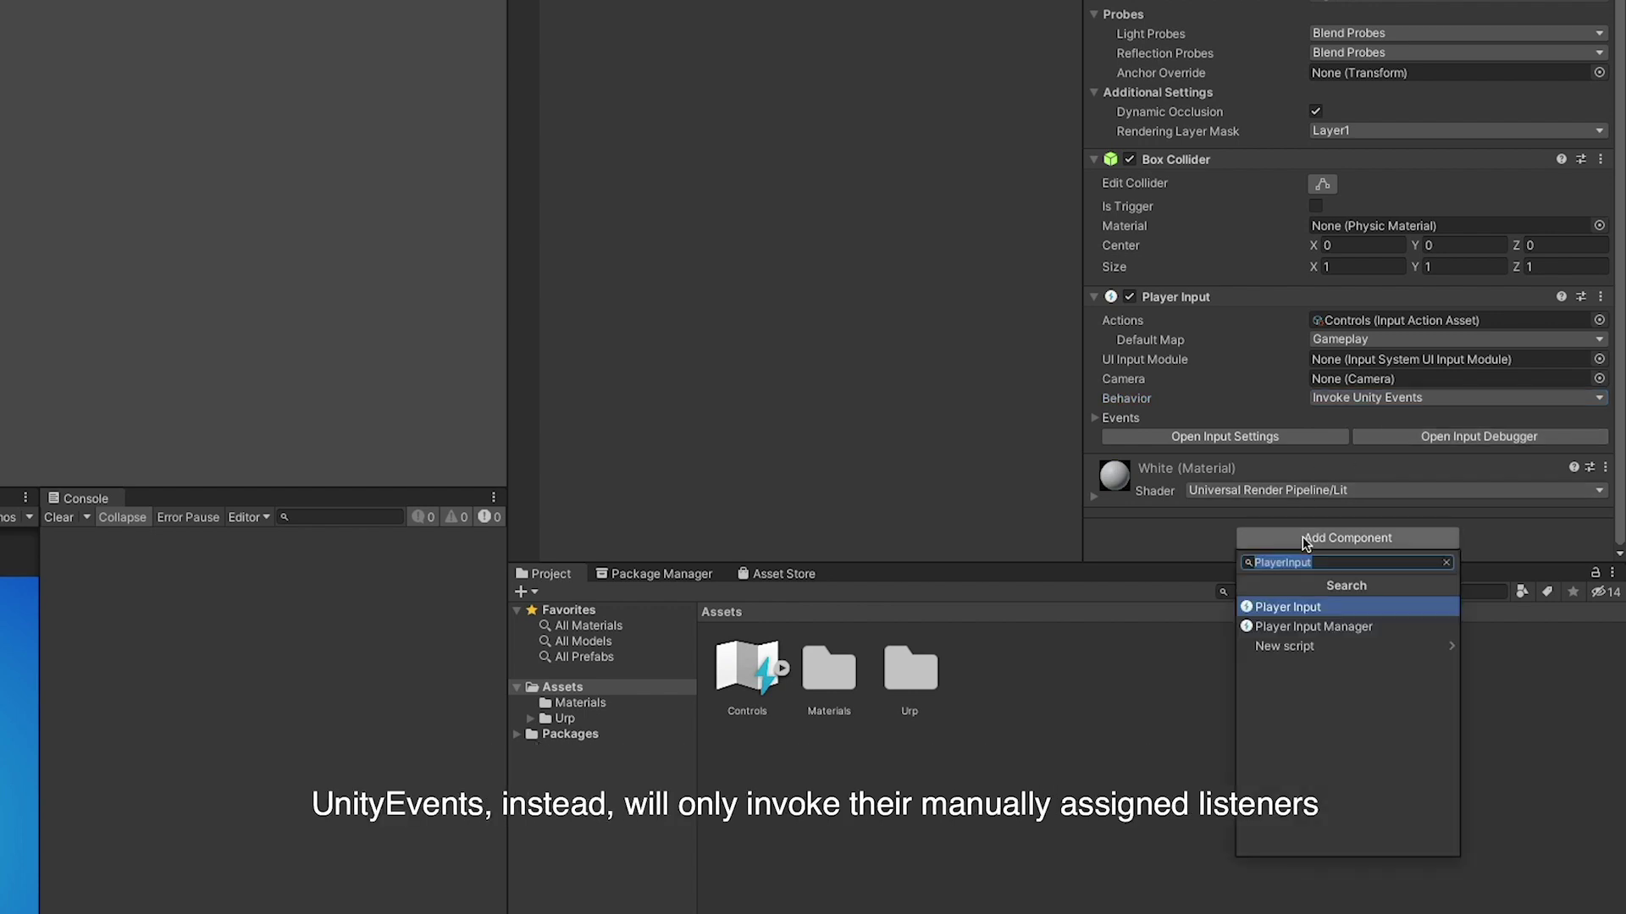
pyautogui.write('PlayerController')
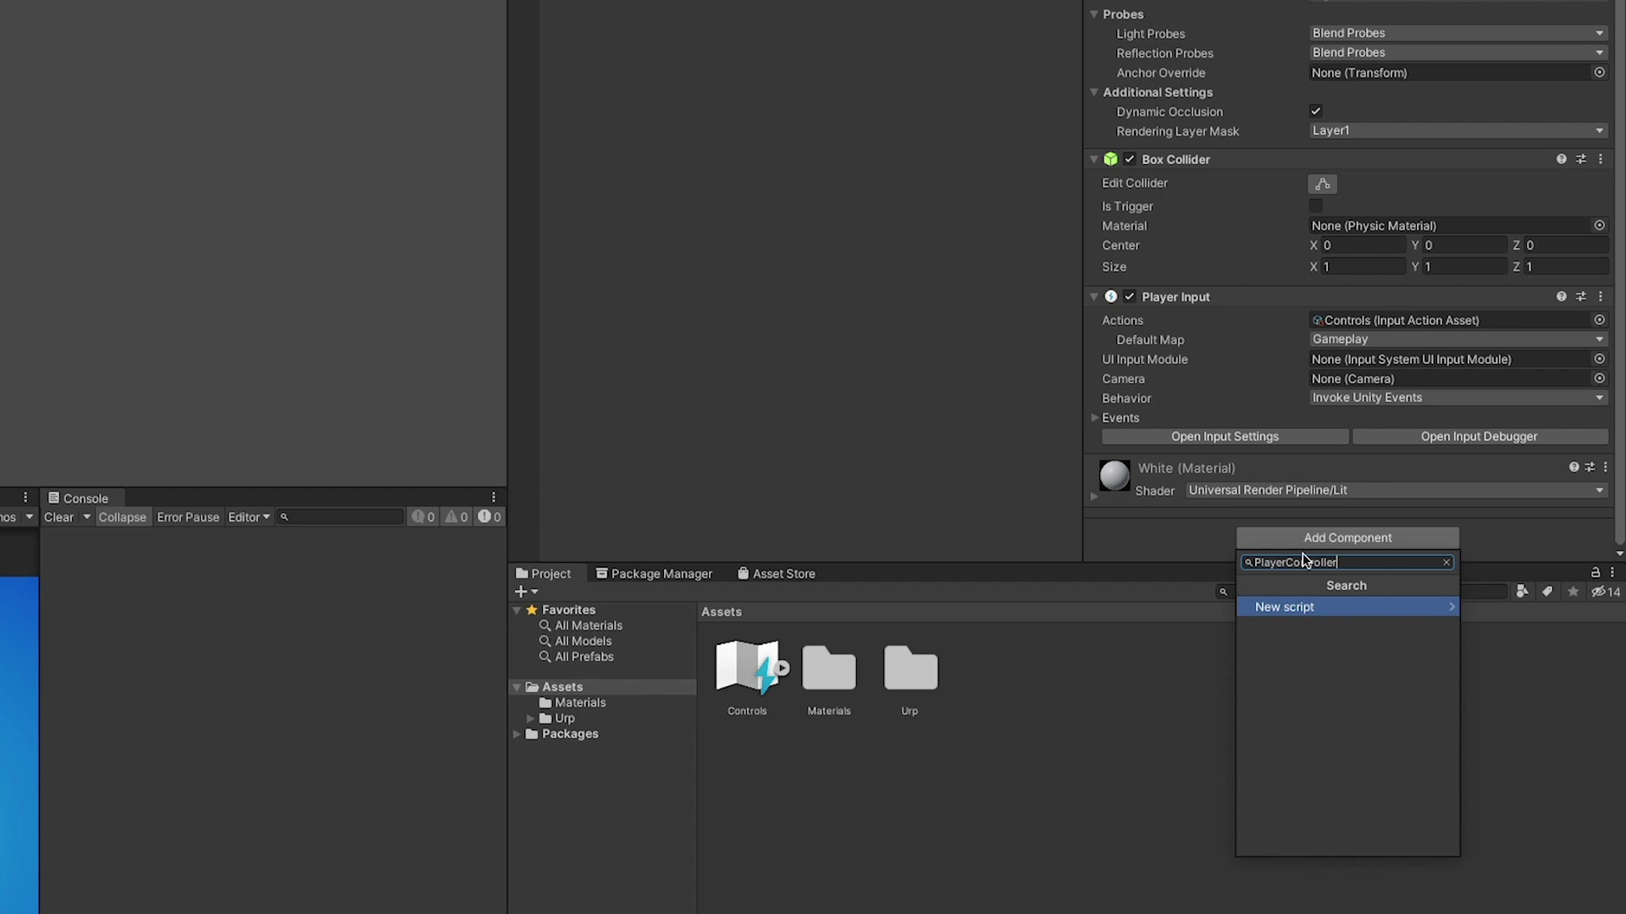
pyautogui.click(1315, 608)
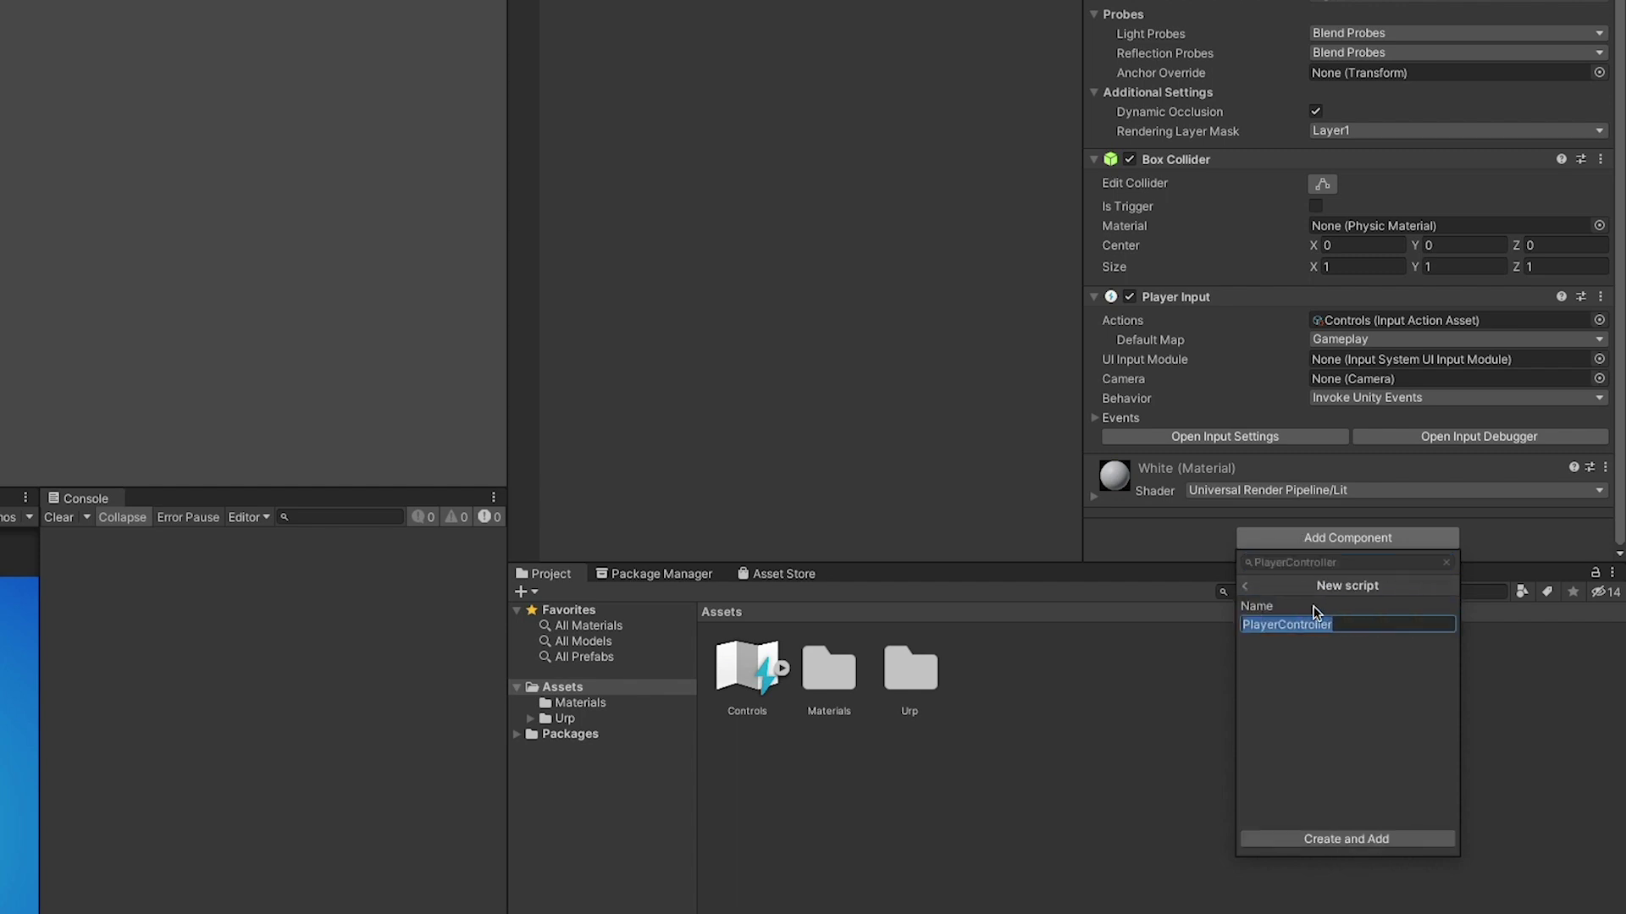
pyautogui.click(1328, 841)
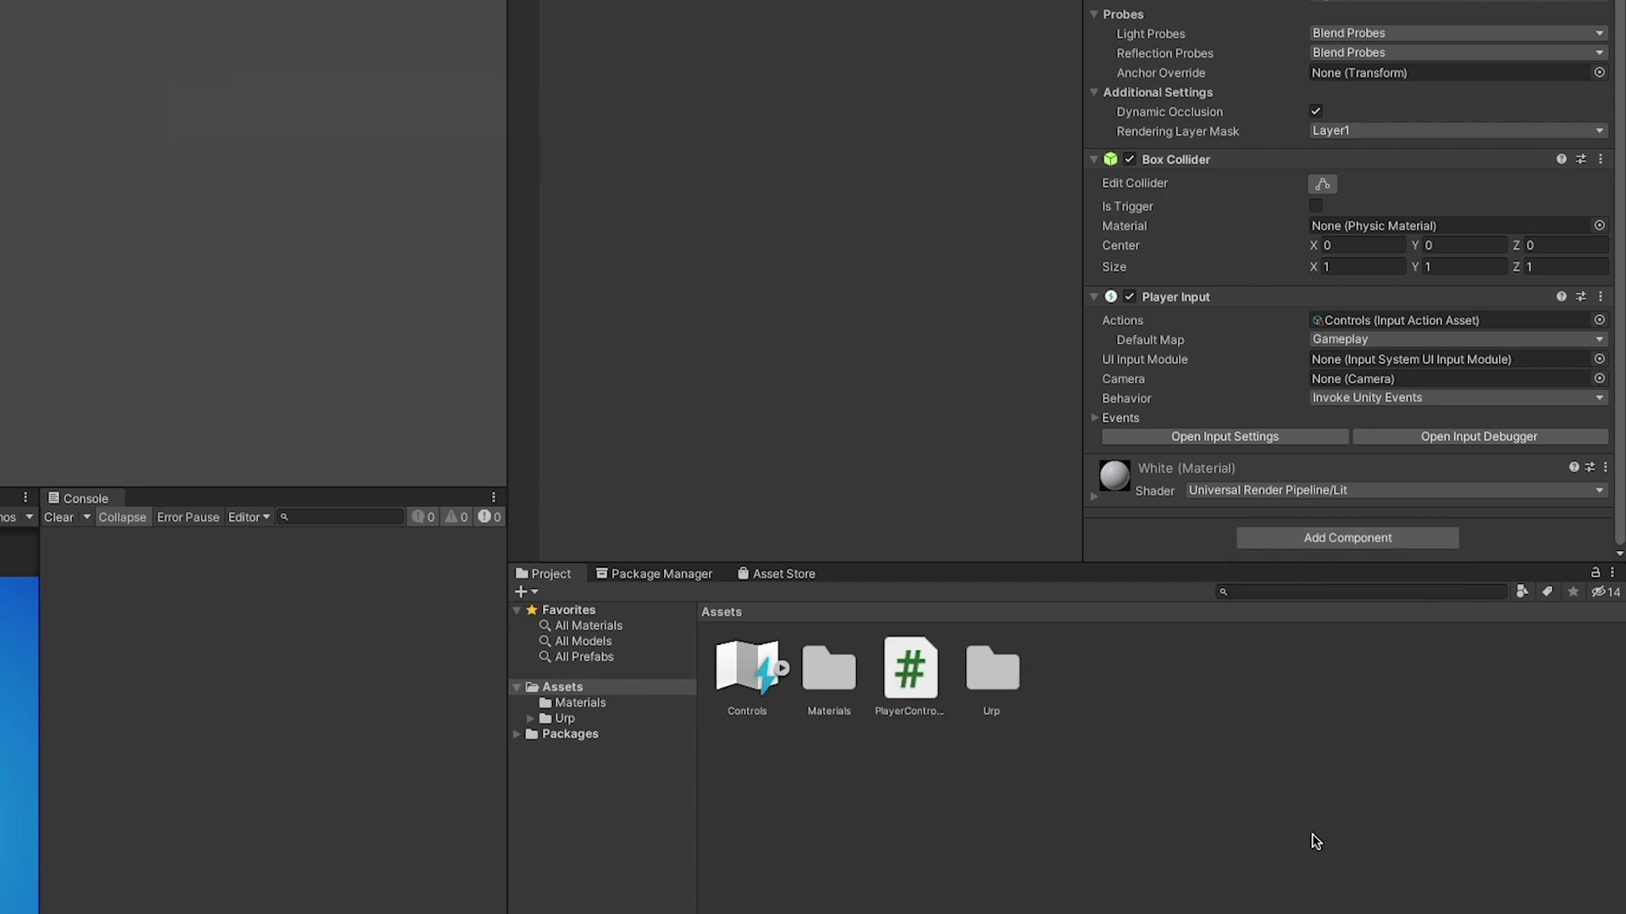
# Replace PlayerController's template methods with fields 'public float speed = 5;' and 'private Vector2 movementInput;'.
pyautogui.doubleClick(910, 670)
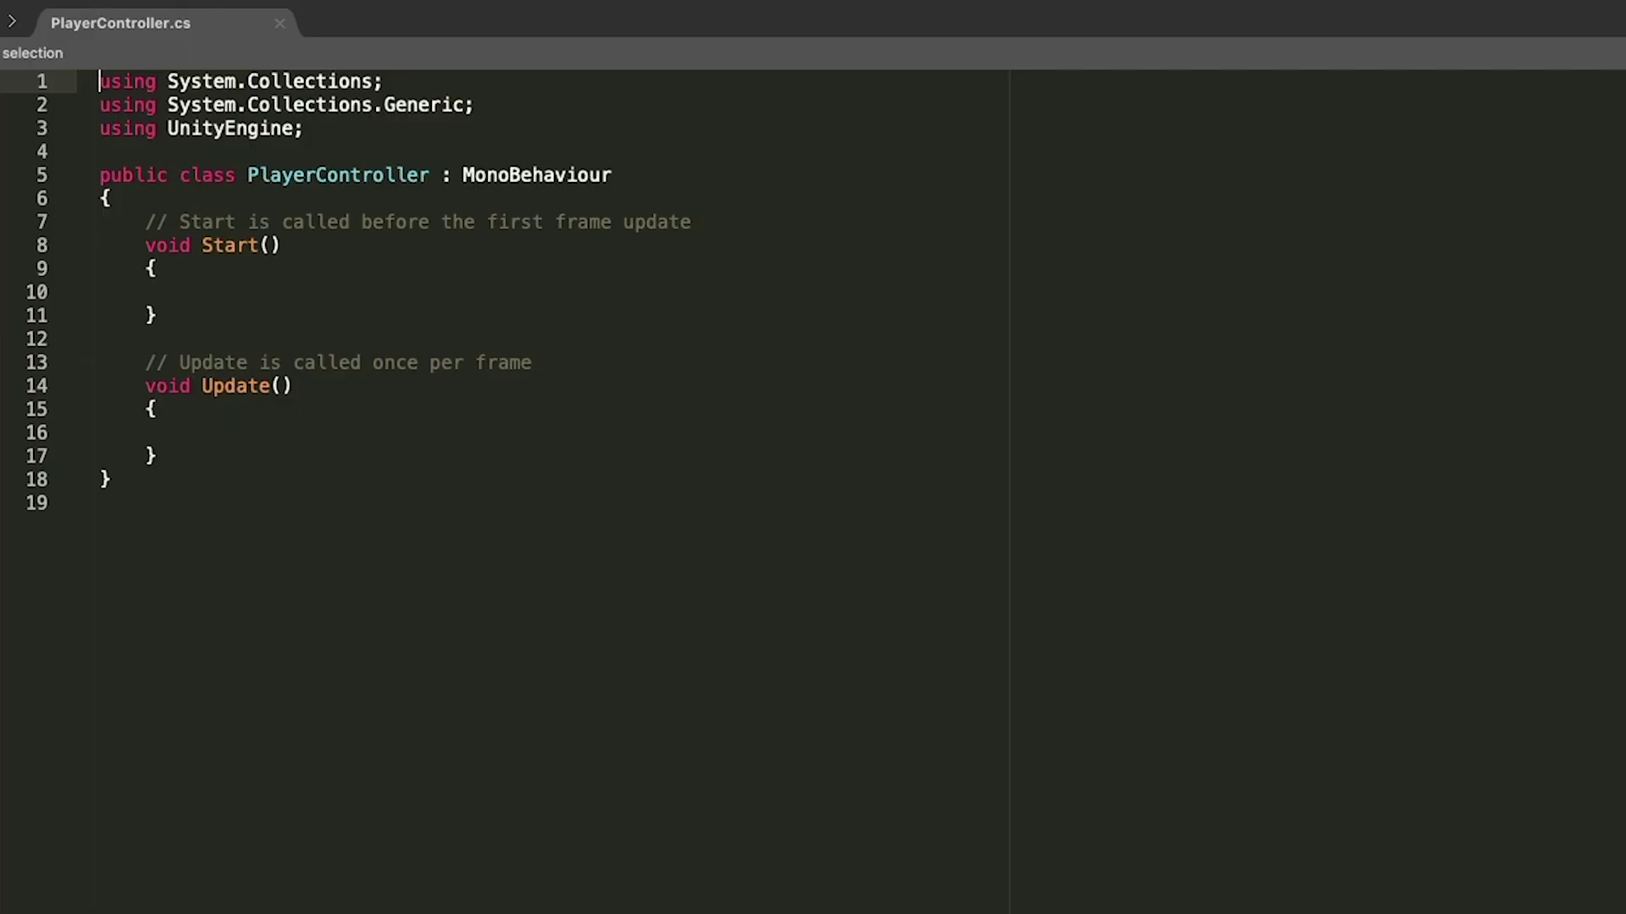
pyautogui.moveTo(88, 466); pyautogui.dragTo(149, 222)
pyautogui.press('BackSpace')
pyautogui.write('public Vector2')
pyautogui.press('BackSpace')
pyautogui.press('BackSpace')
pyautogui.press('BackSpace')
pyautogui.press('BackSpace')
pyautogui.press('BackSpace')
pyautogui.press('BackSpace')
pyautogui.press('BackSpace')
pyautogui.press('BackSpace')
pyautogui.press('BackSpace')
pyautogui.press('BackSpace')
pyautogui.press('BackSpace')
pyautogui.press('BackSpace')
pyautogui.press('BackSpace')
pyautogui.press('BackSpace')
pyautogui.write('private Vector2 movementInput;')
pyautogui.press('Home')
pyautogui.press('Return')
pyautogui.press('Up')
pyautogui.write('public float speed = 5;')
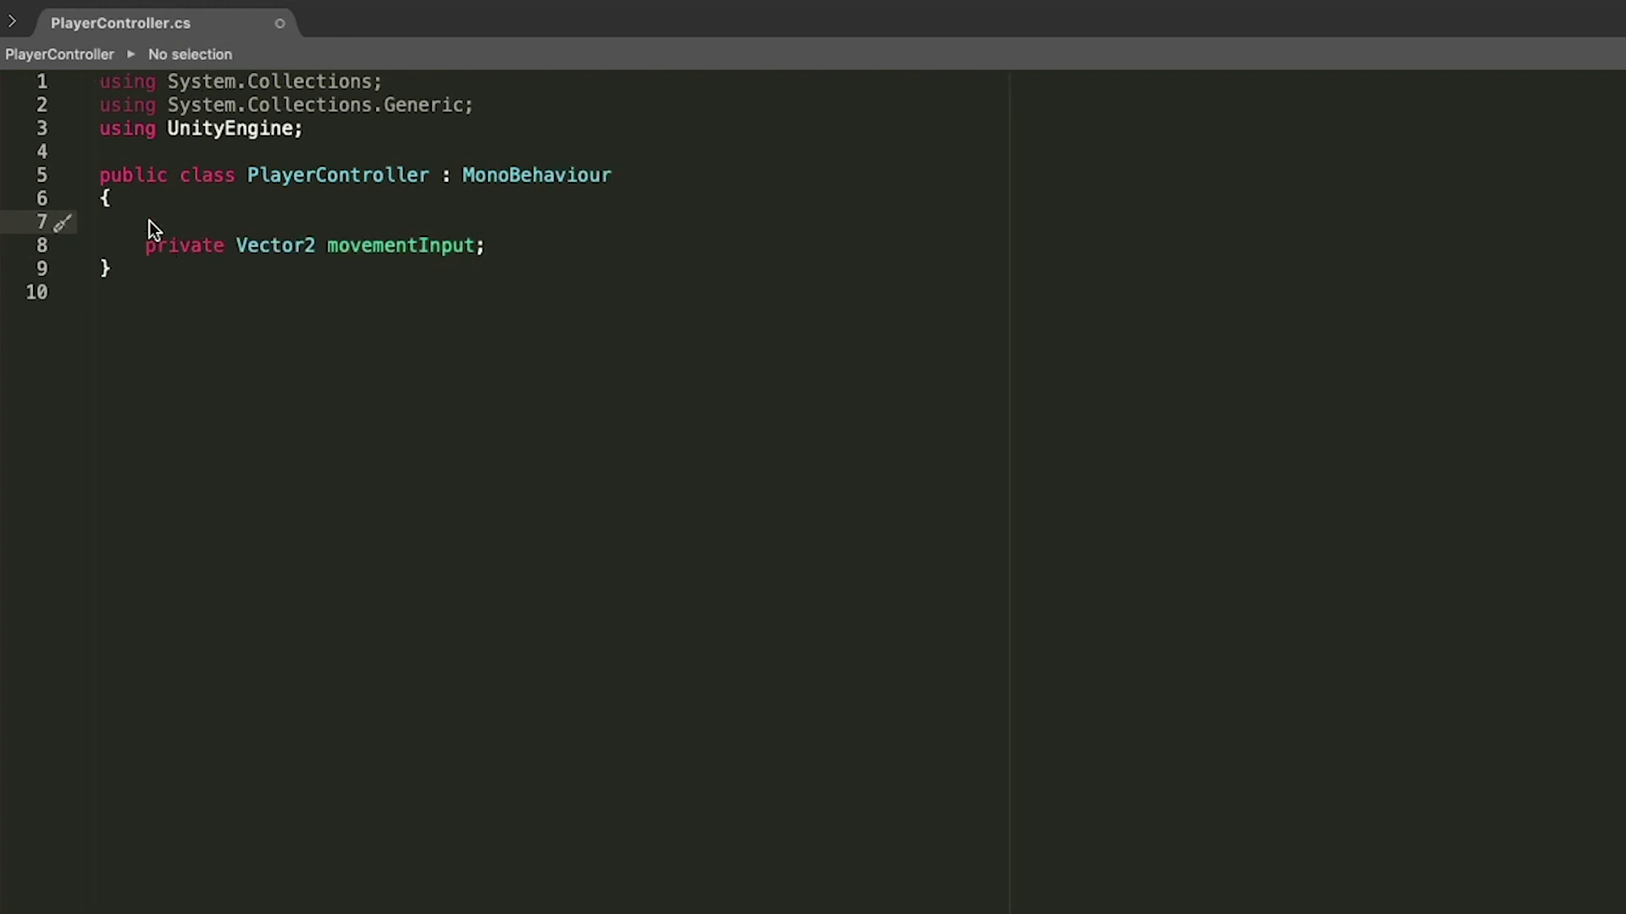
# Add an Update() that translates the object by movementInput times speed times Time.deltaTime.
pyautogui.press('Return')
pyautogui.press('Return')
pyautogui.write('private void Update()')
pyautogui.press('Return')
pyautogui.write('{')
pyautogui.press('Return')
pyautogui.write('transform.Tr')
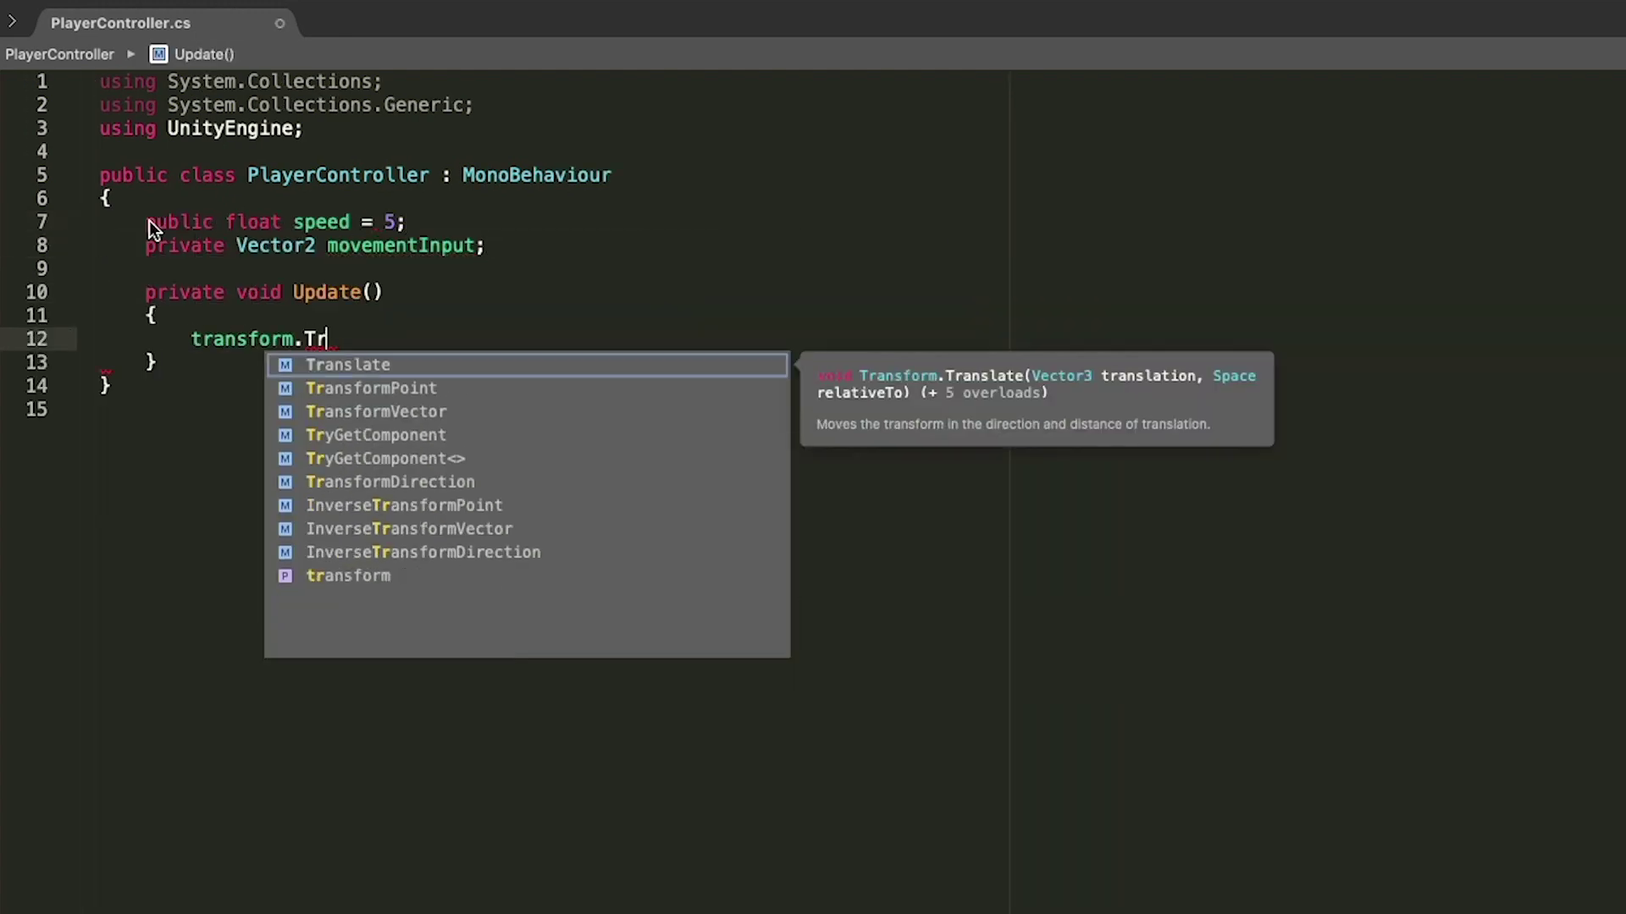
pyautogui.write('anslate(new Vector3(movementInput.x, 0, movementInput.y) * speed * Time.deltaTime);')
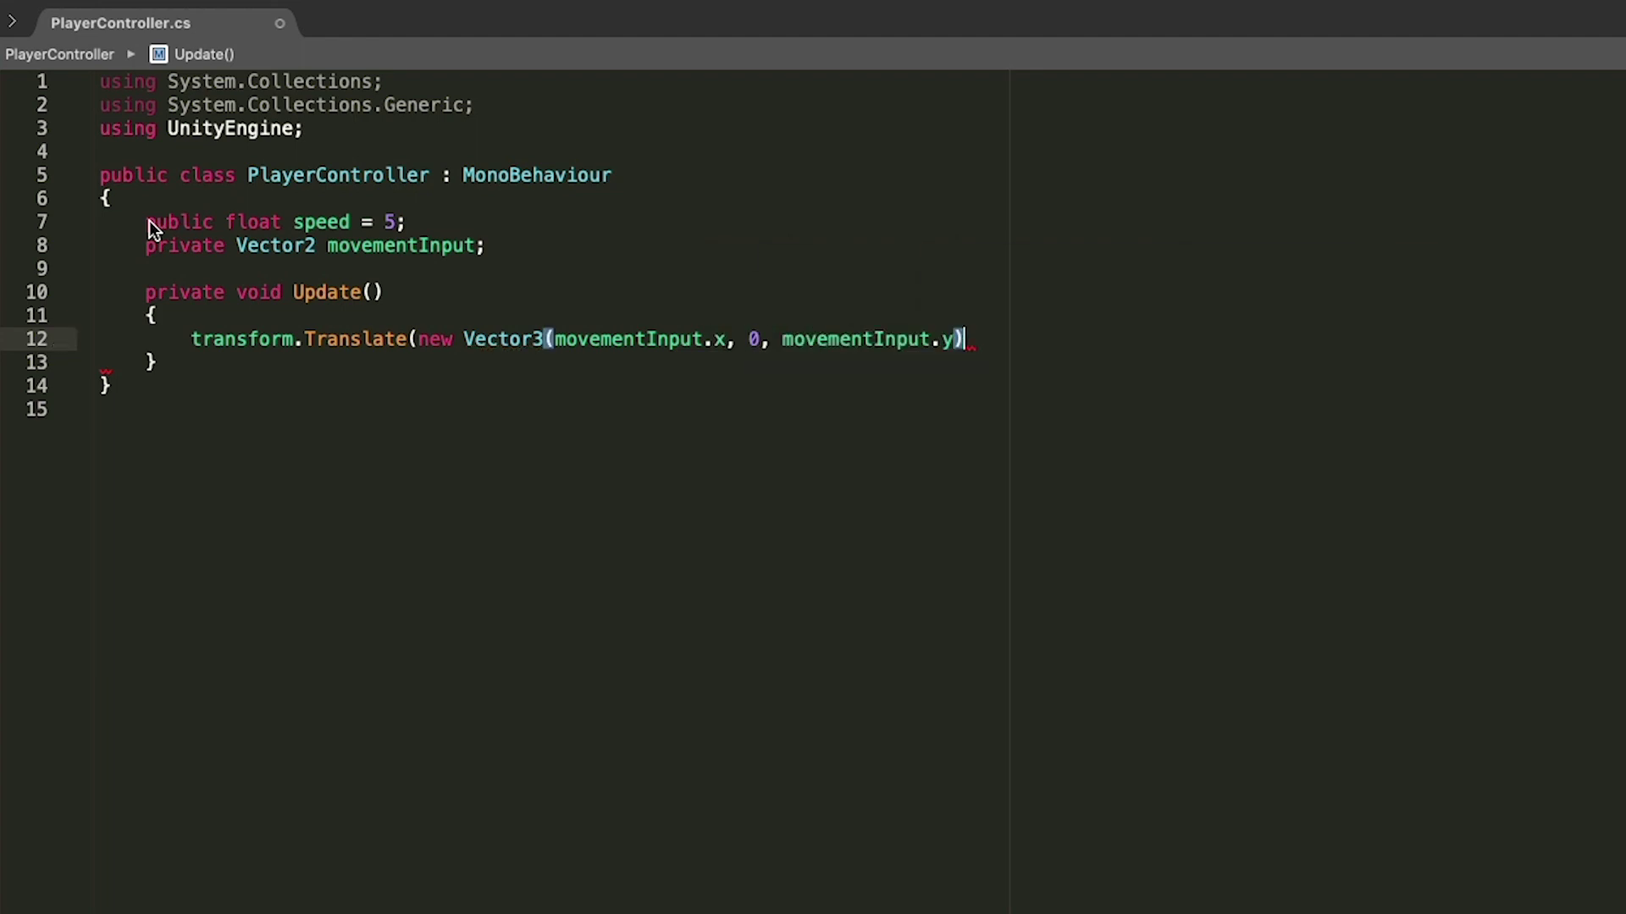
# Add 'using UnityEngine.InputSystem;' and an OnMove(InputAction.CallbackContext ctx) method reading ctx into movementInput.
pyautogui.press('Down')
pyautogui.press('Return')
pyautogui.press('Return')
pyautogui.click(318, 129)
pyautogui.press('Return')
pyautogui.write('using UnityEngine.InputSystem;')
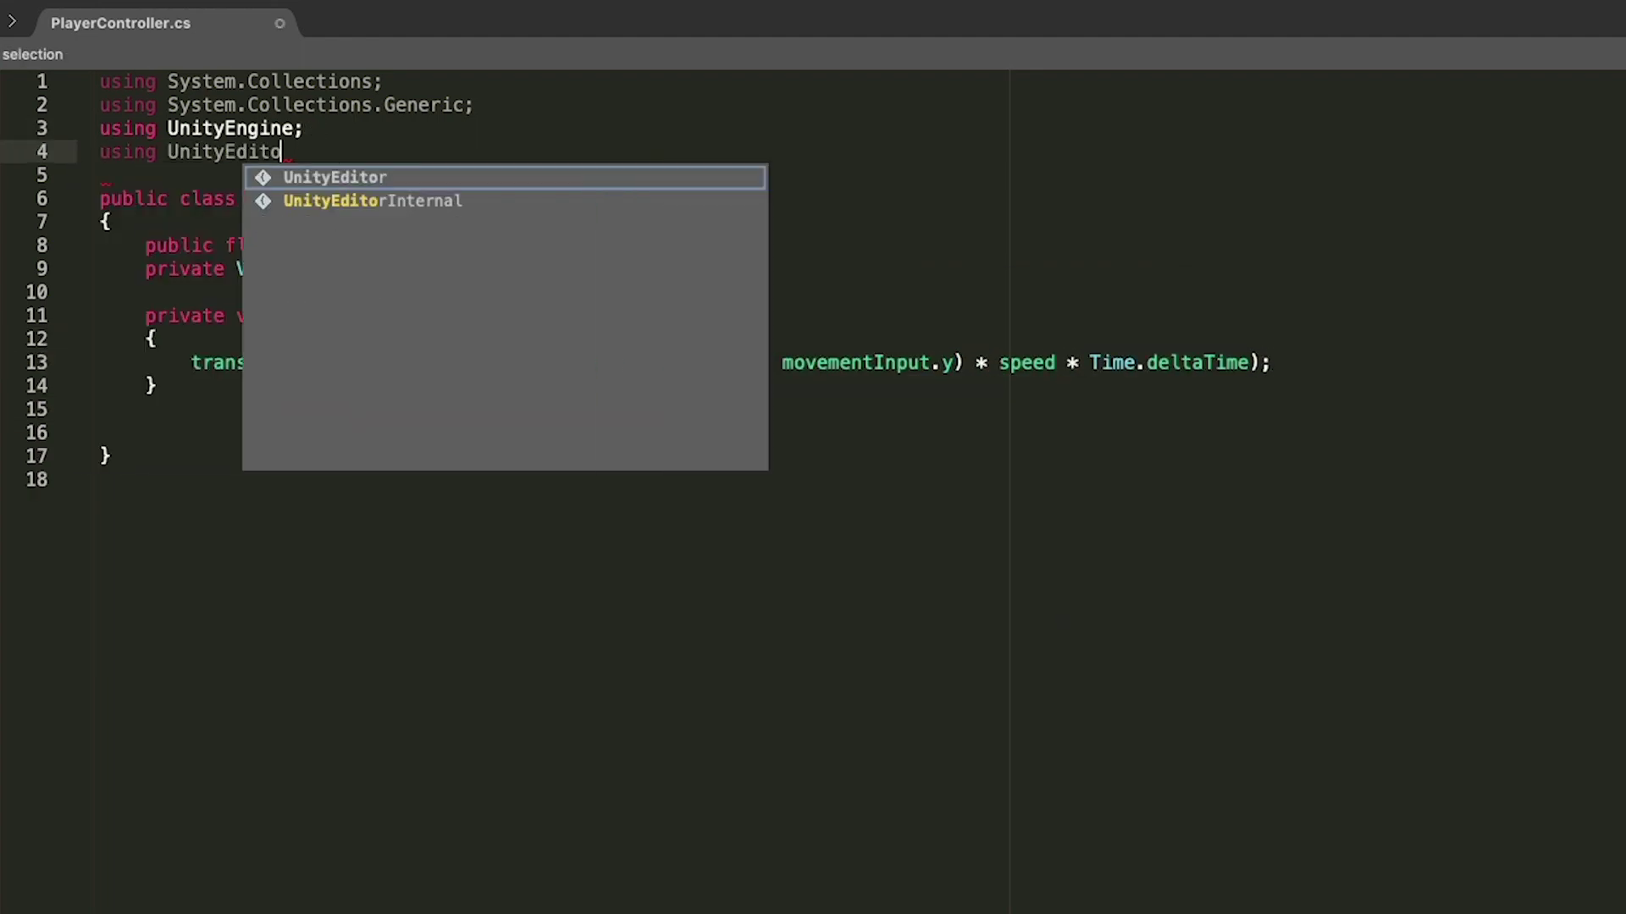
pyautogui.click(191, 432)
pyautogui.write('public void OnMove(')
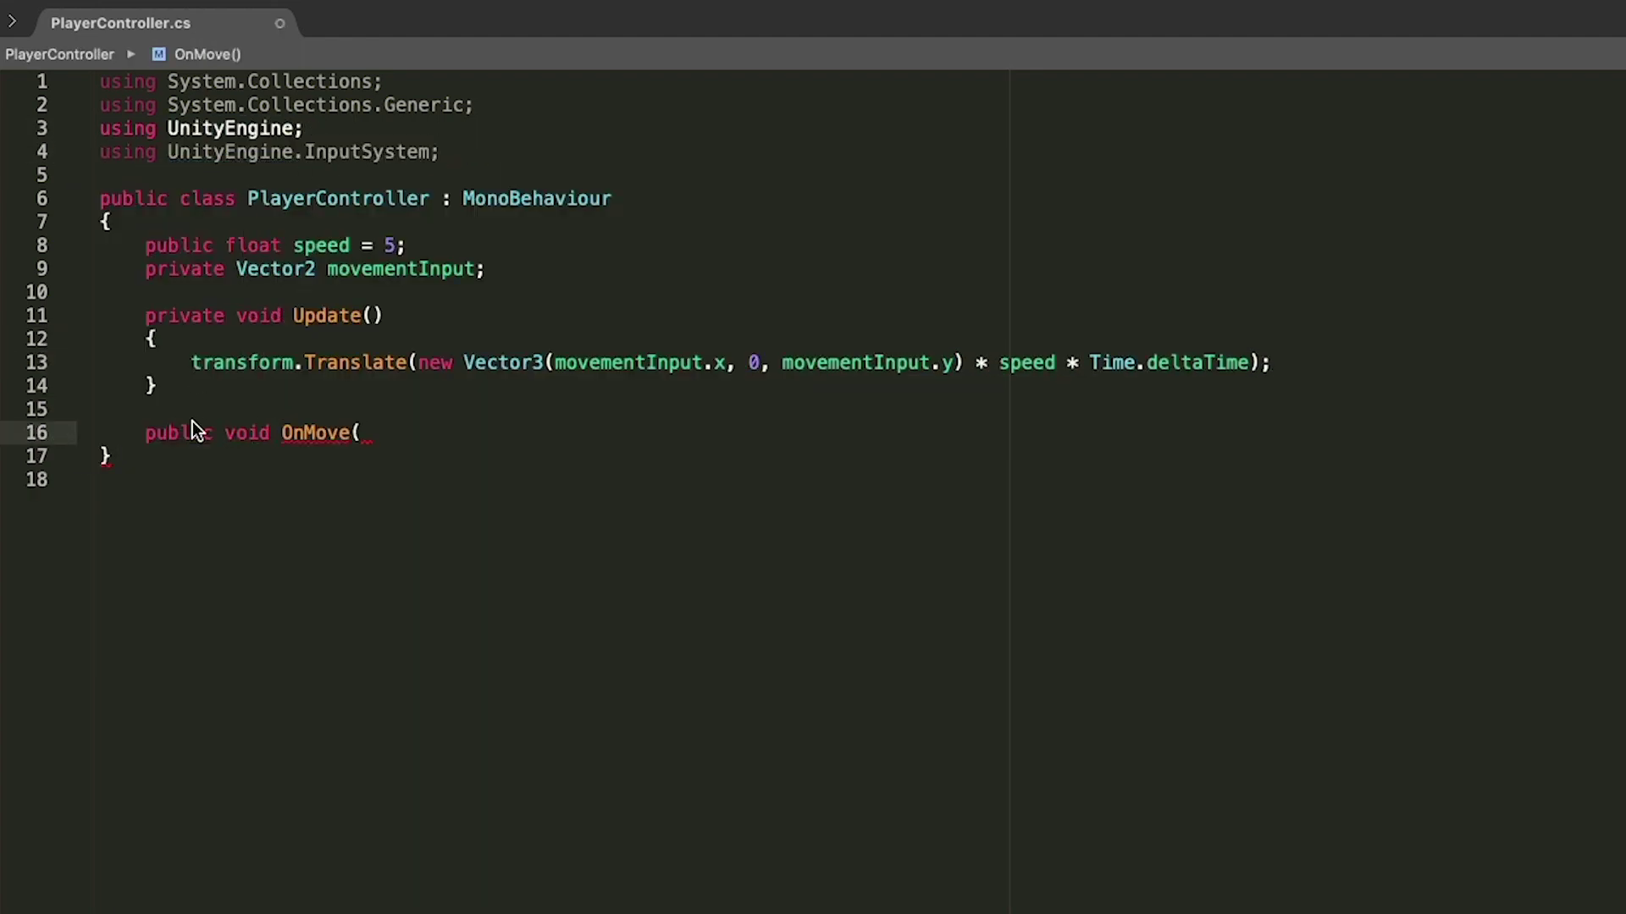
pyautogui.write('InputAction.CallbackContext ctx) => movementInput = ctx.ReadValue<Vector2>();')
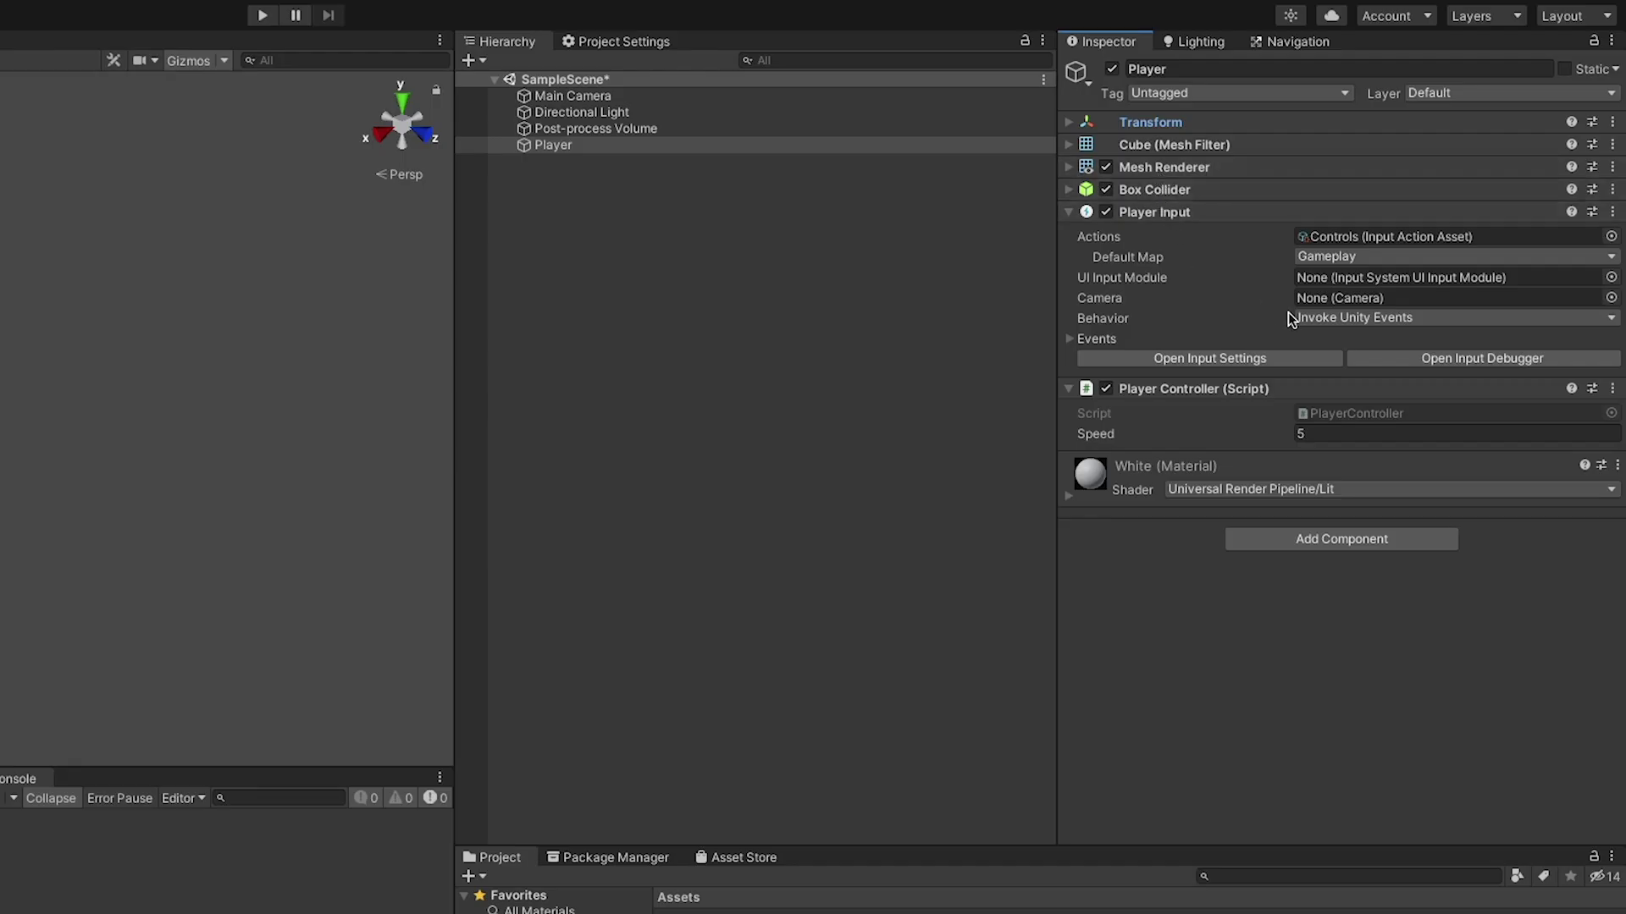
# Add a listener to Player Input's Gameplay Move event targeting Player Controller's OnMove function.
pyautogui.click(1070, 340)
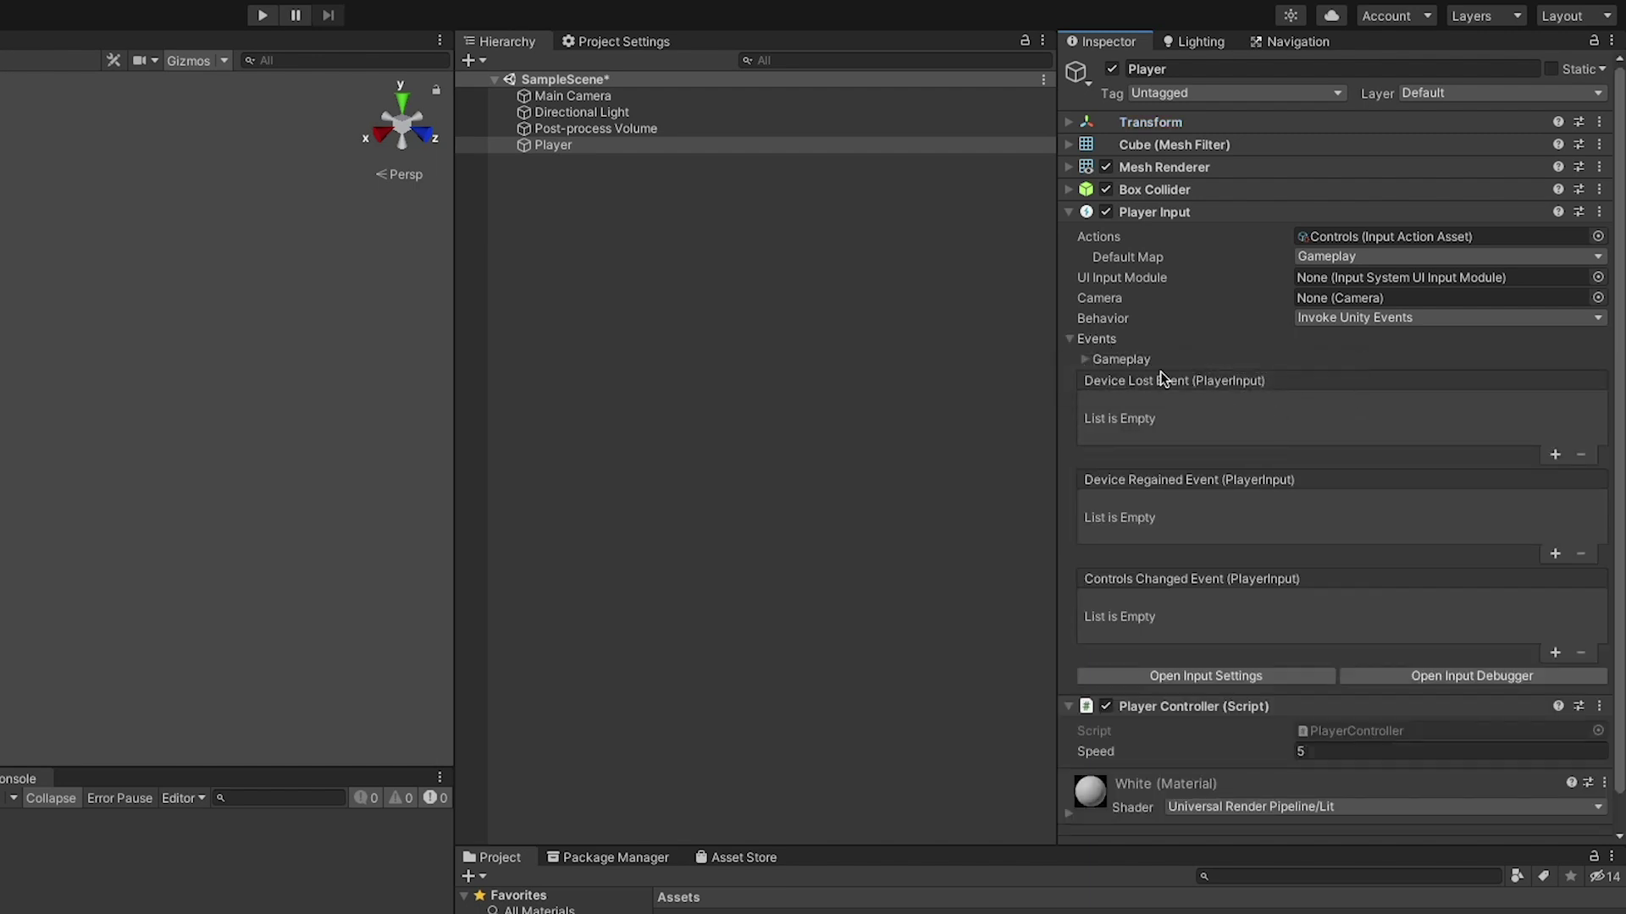
pyautogui.click(1081, 355)
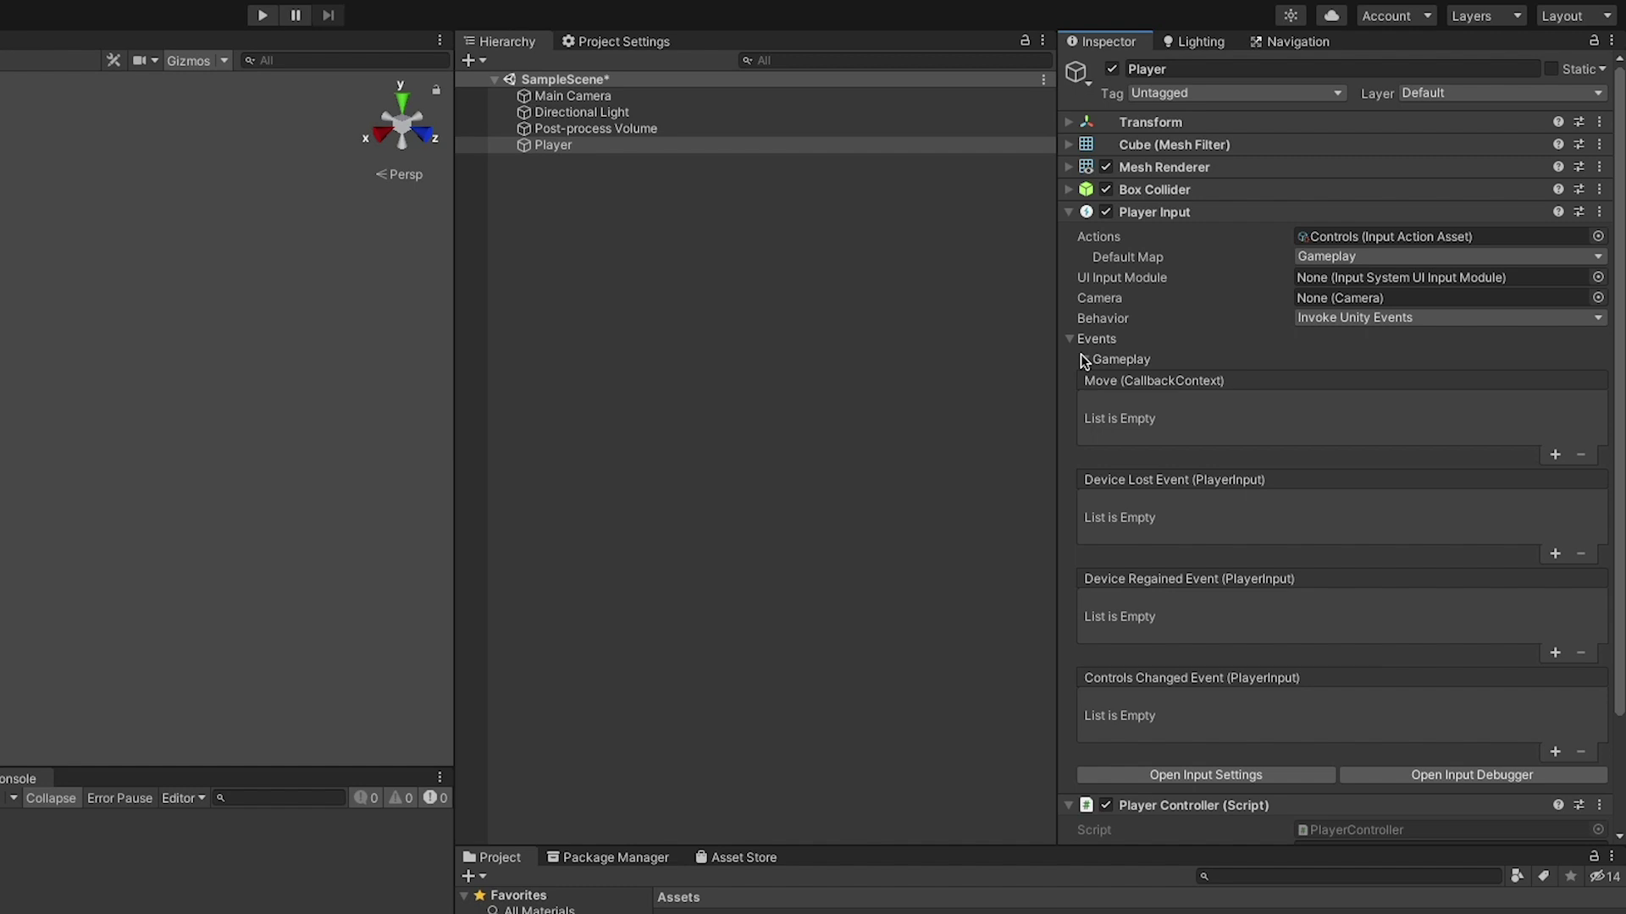
pyautogui.click(1556, 455)
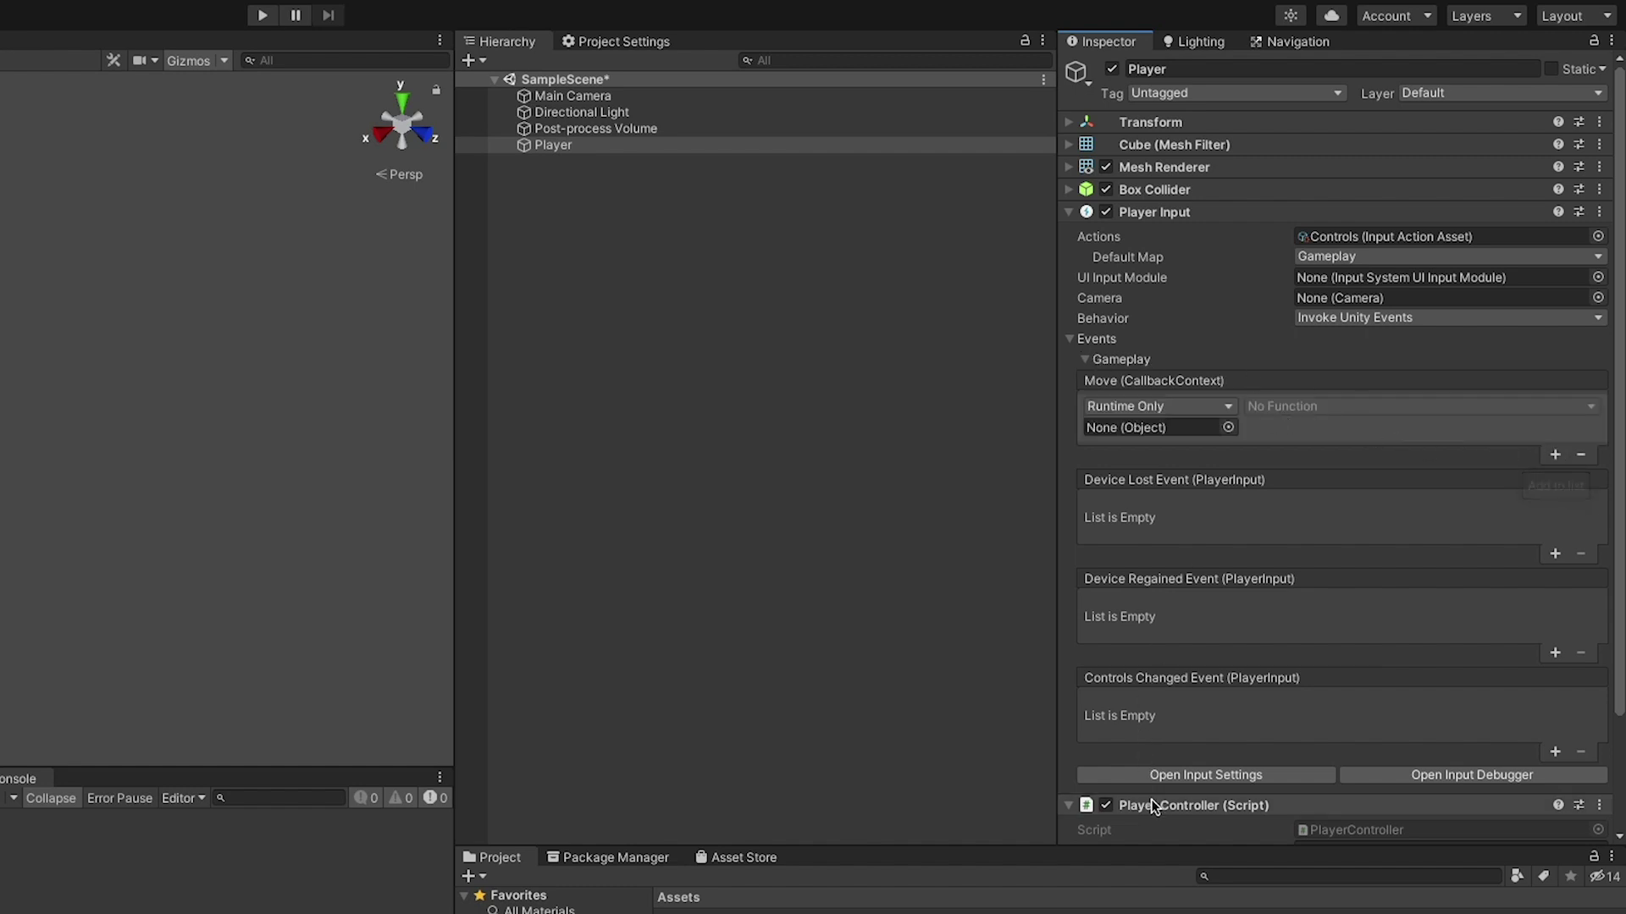
pyautogui.moveTo(1151, 806); pyautogui.dragTo(1153, 428)
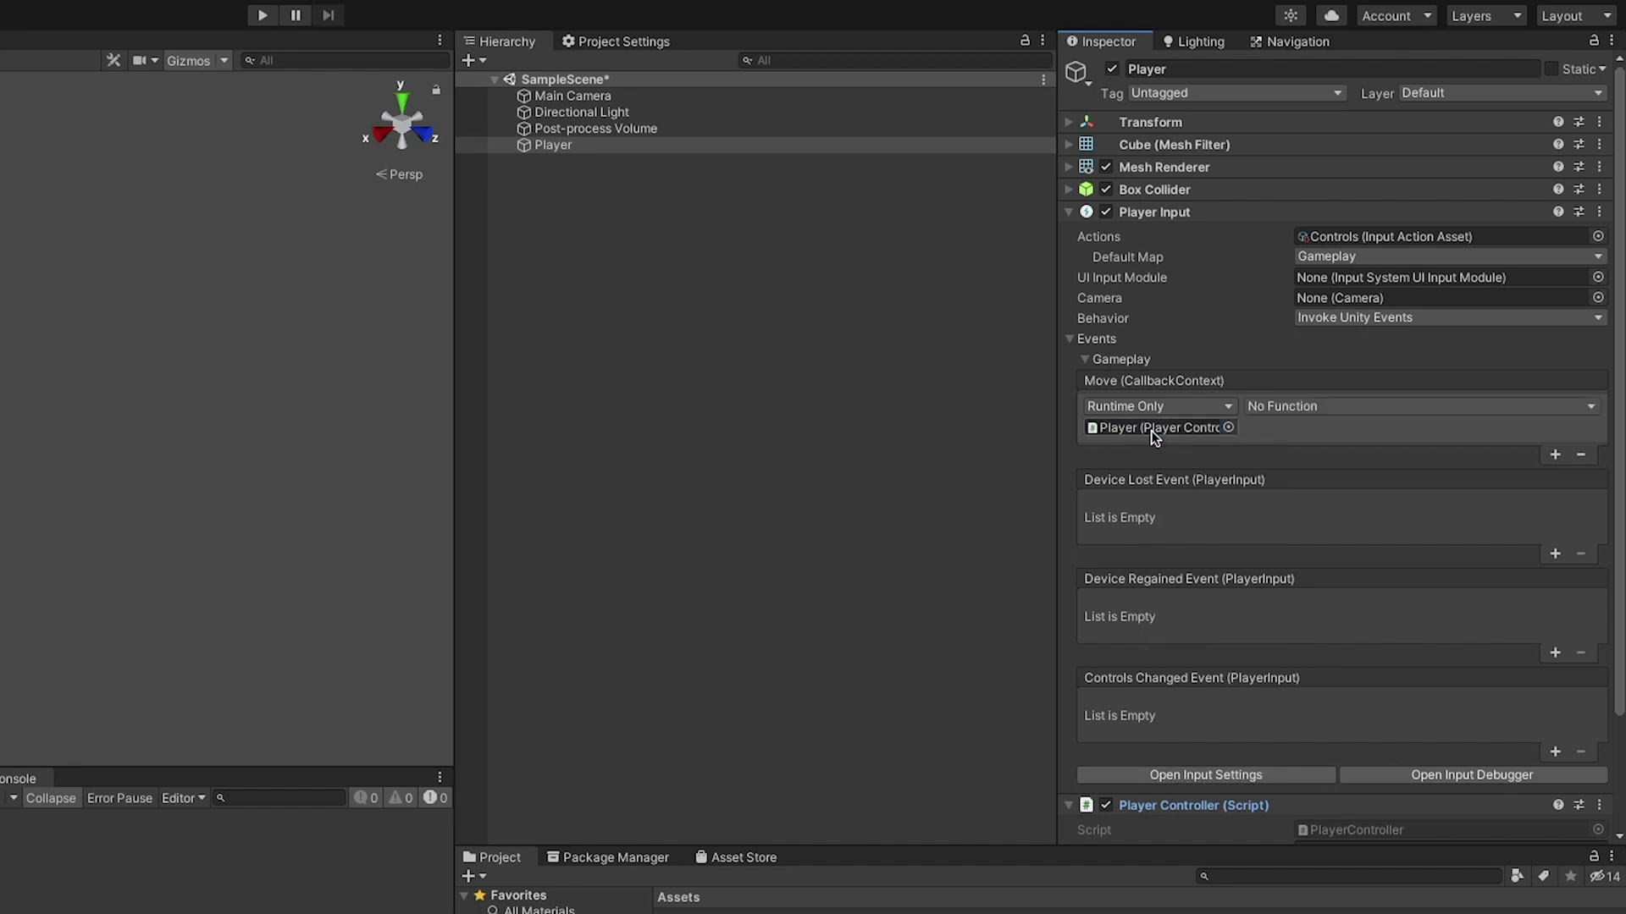
pyautogui.click(1283, 406)
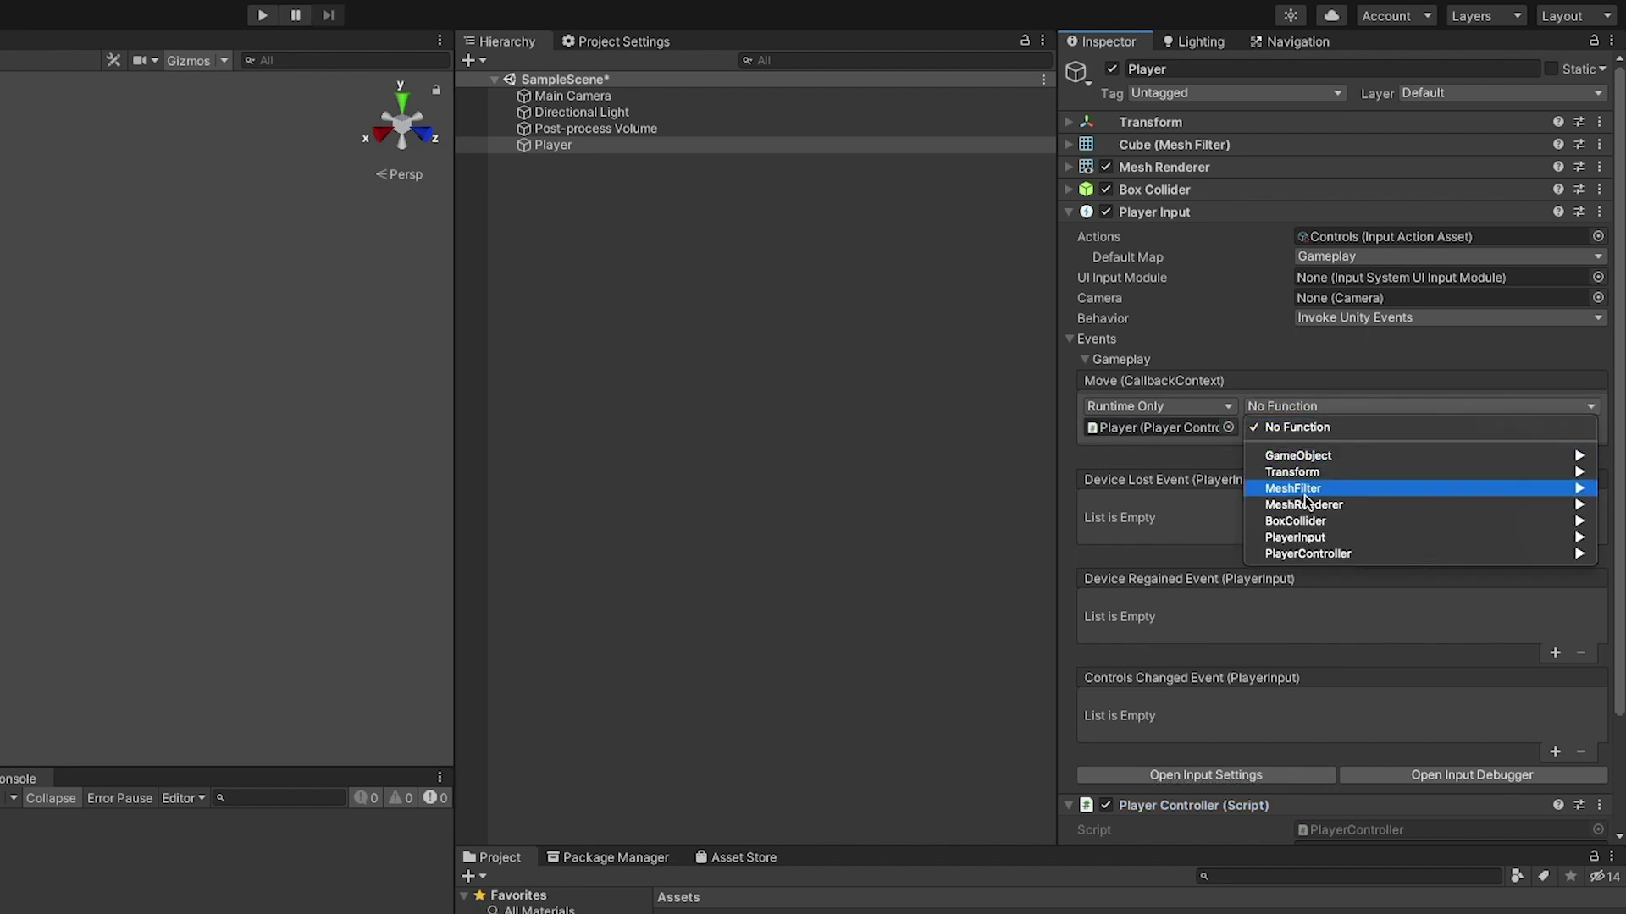
pyautogui.moveTo(1307, 555)
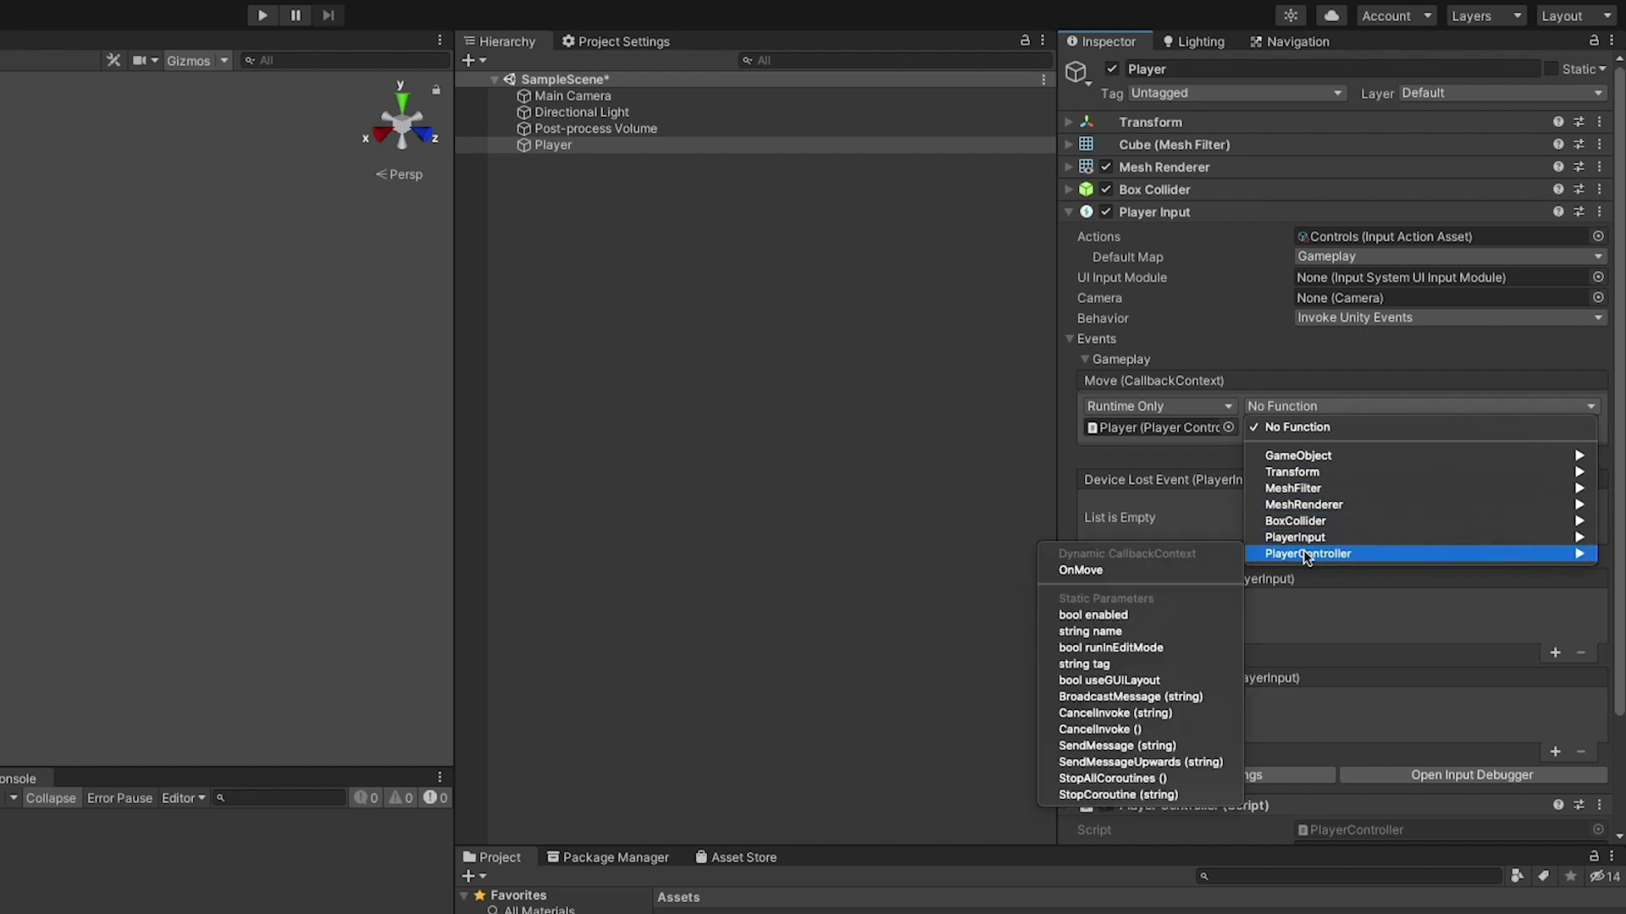
pyautogui.click(1217, 572)
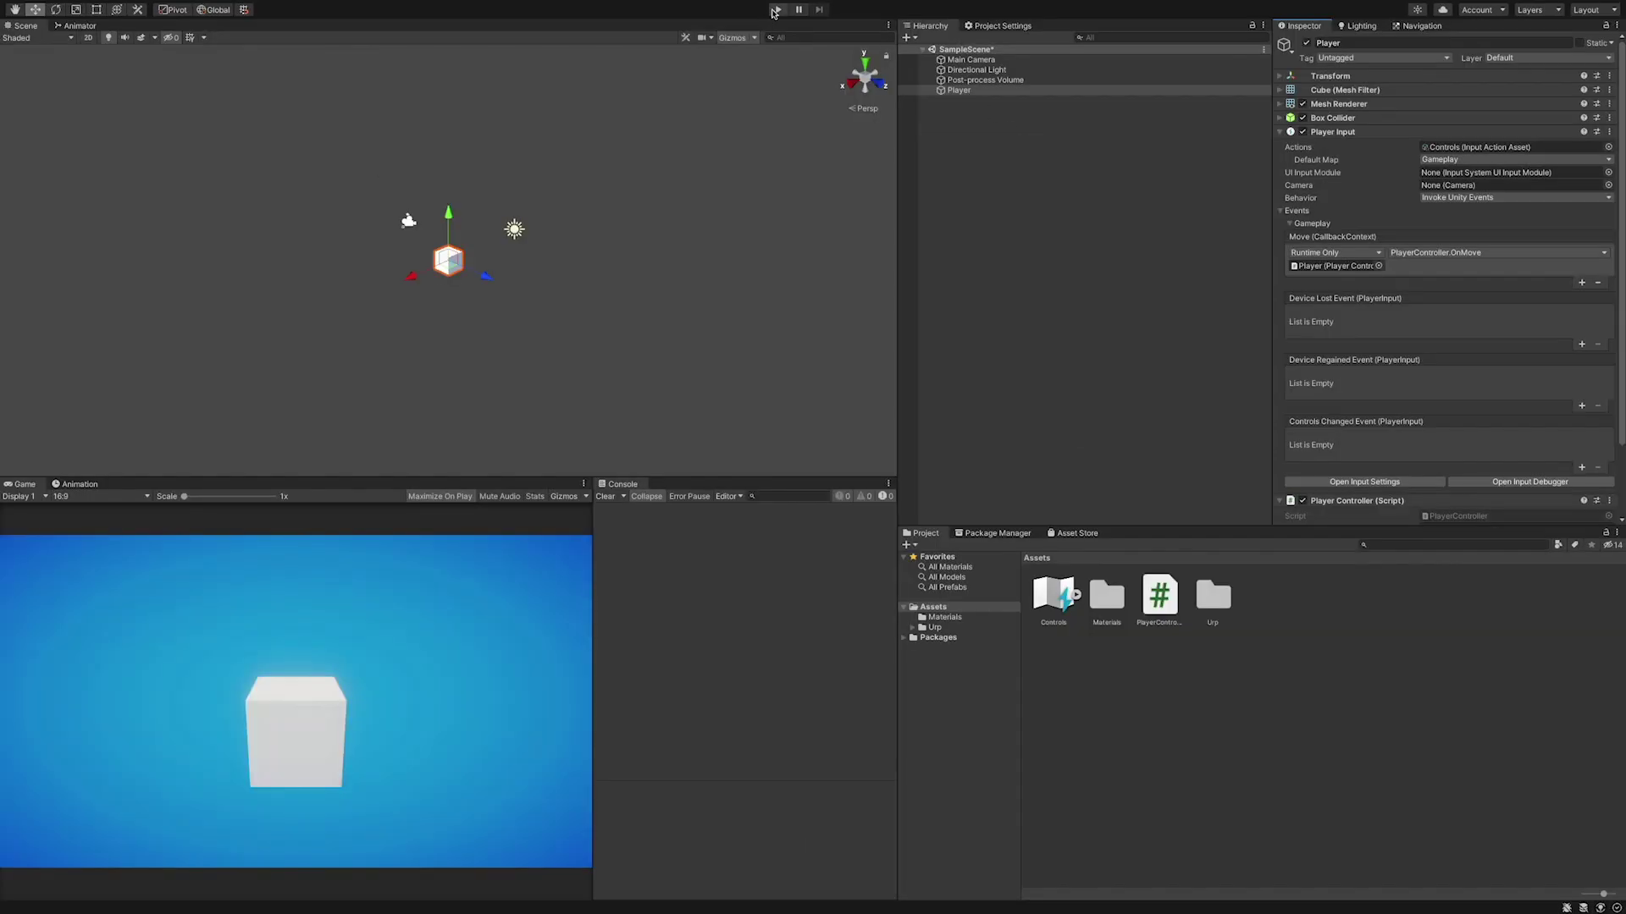
pyautogui.click(774, 10)
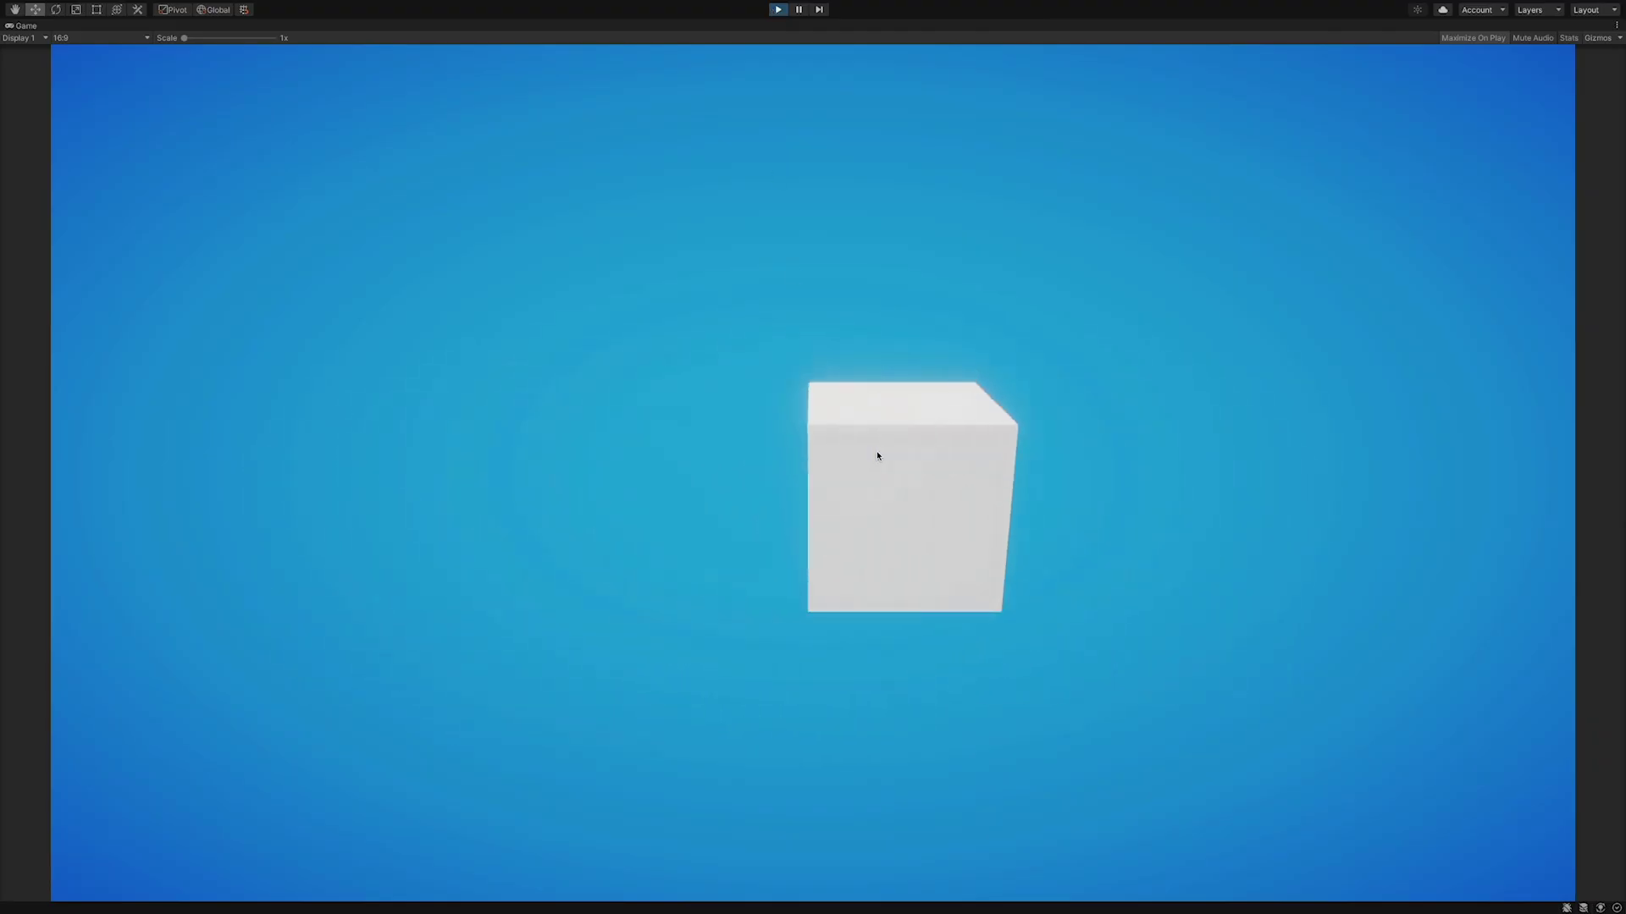
pyautogui.click(777, 9)
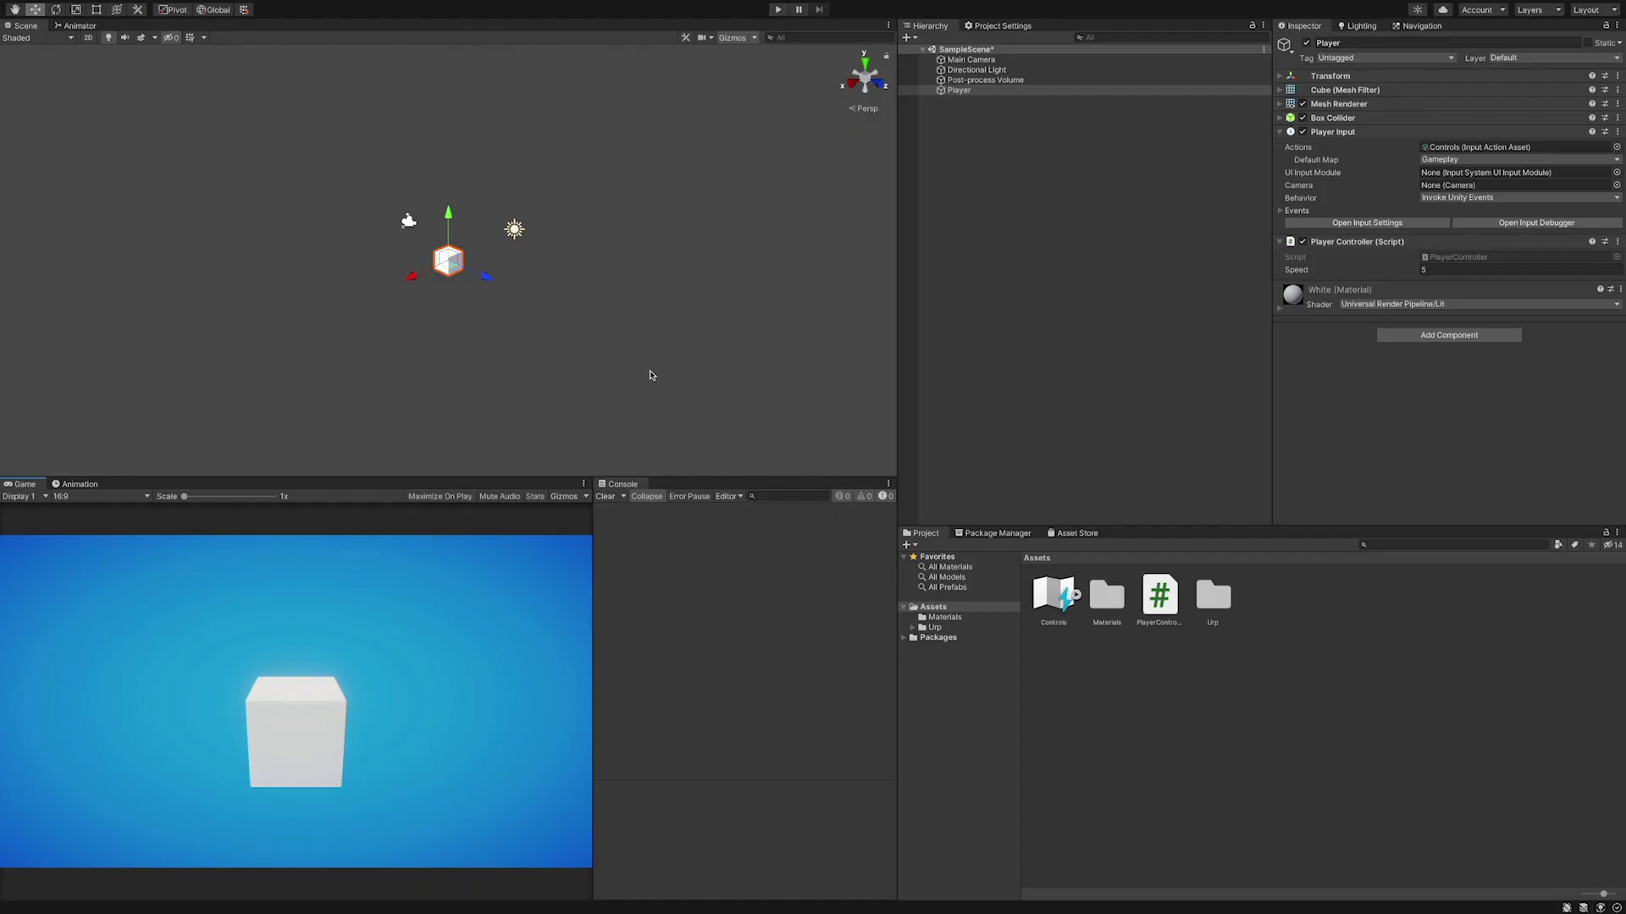
# Save the Player object as a prefab in Assets and remove it from the scene.
pyautogui.click(963, 90)
pyautogui.moveTo(1284, 622); pyautogui.dragTo(1177, 619)
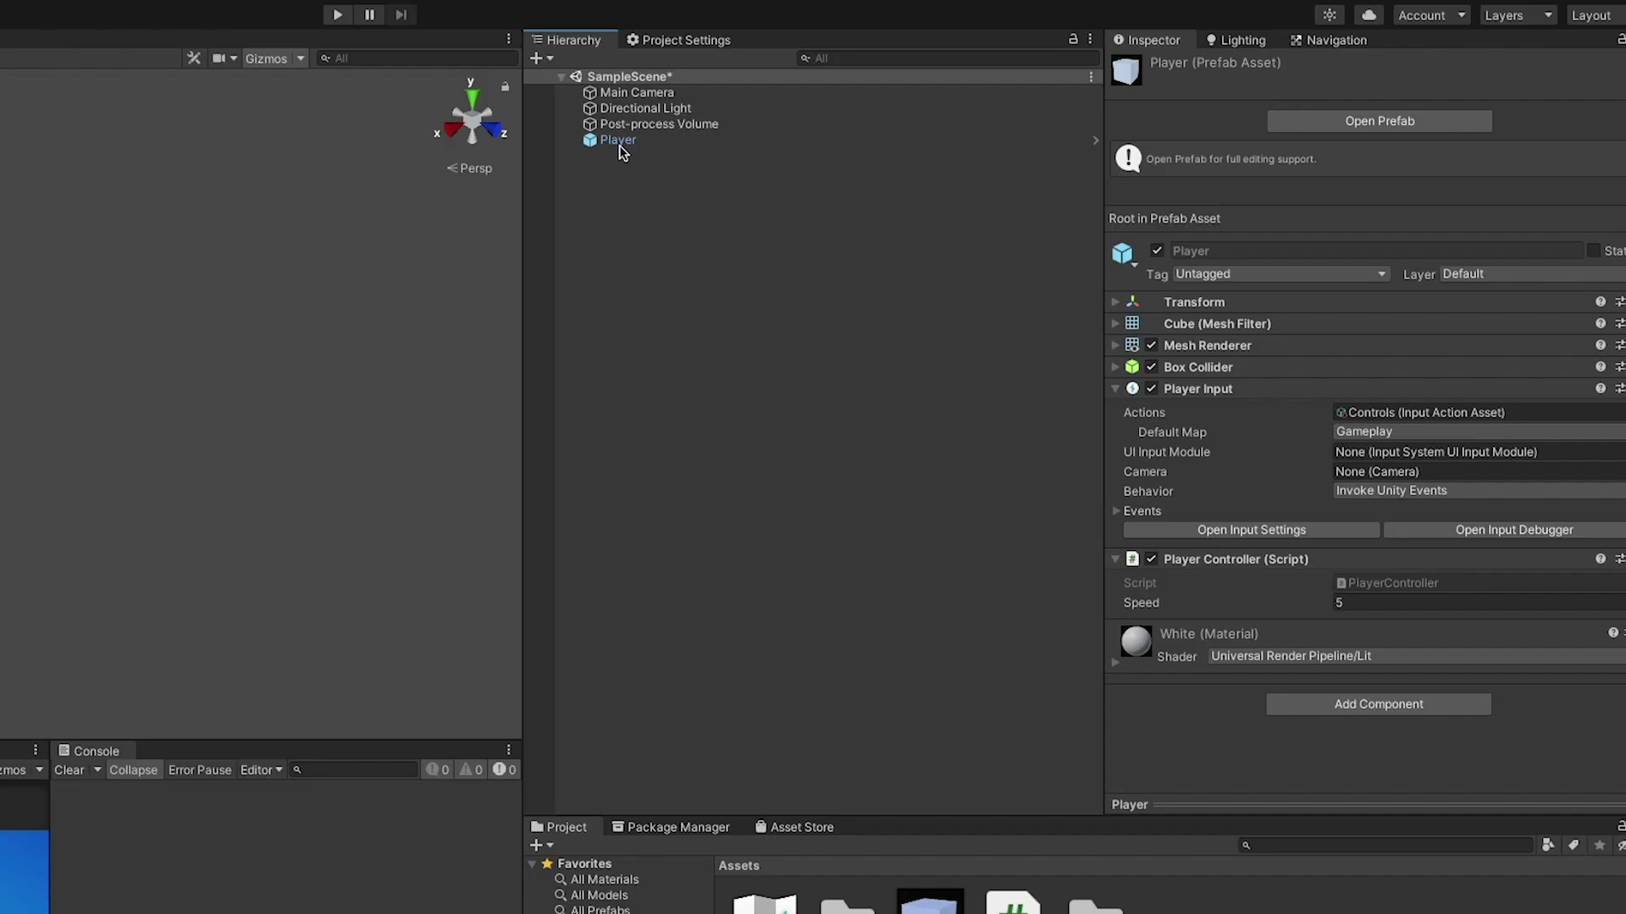
pyautogui.click(957, 90)
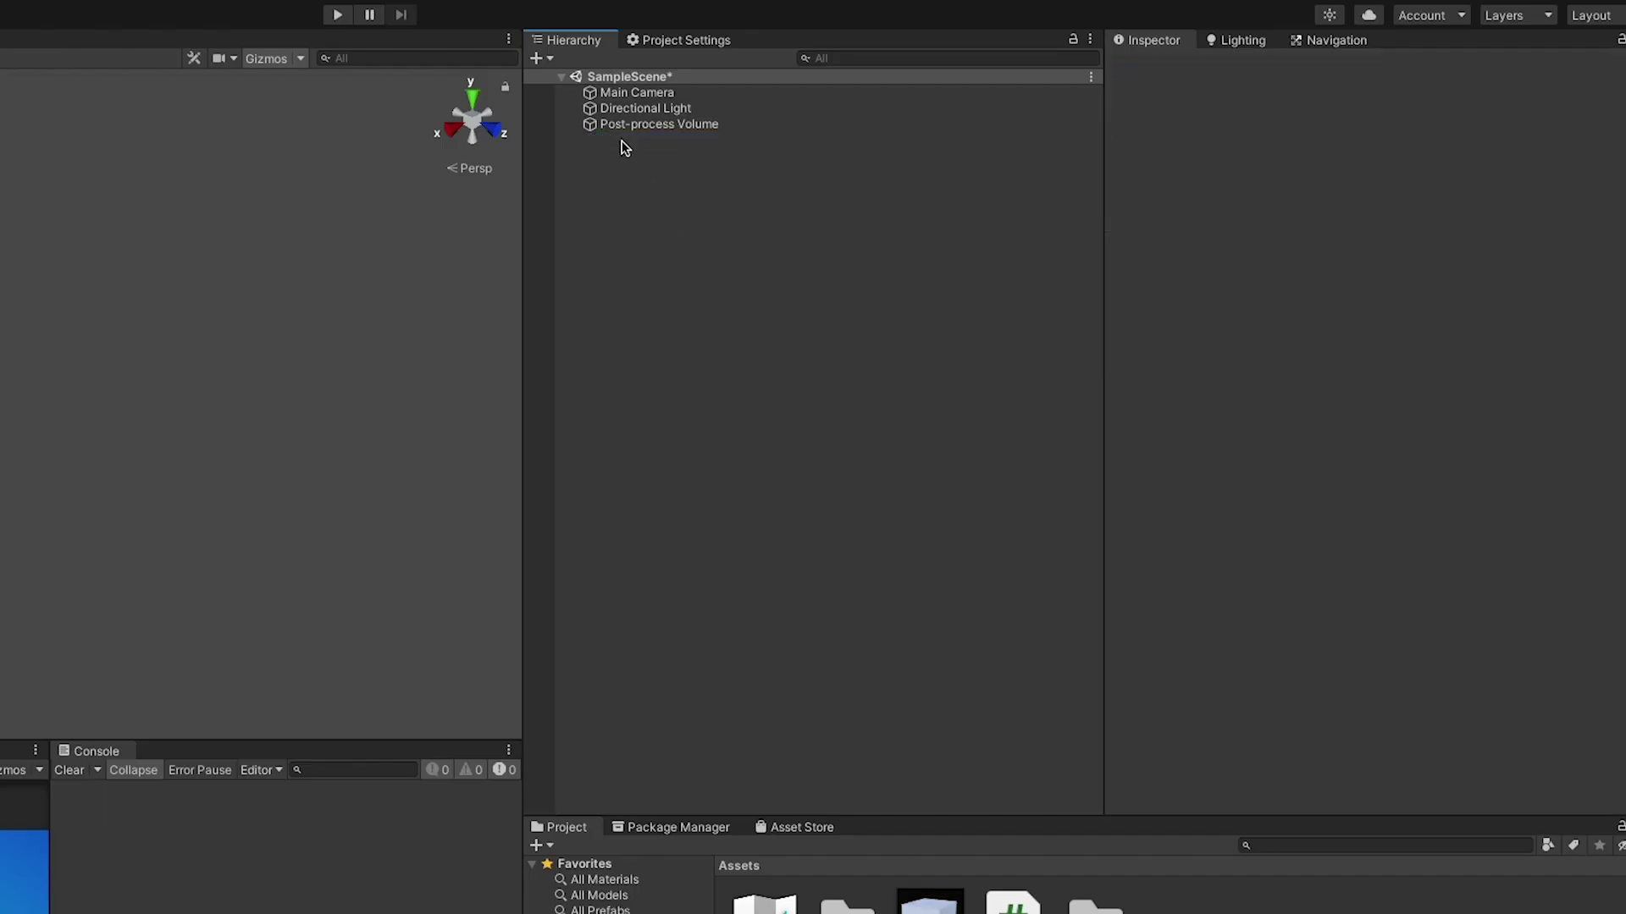
# Create an empty Player Manager with a Player Input Manager using the Player prefab.
pyautogui.rightClick(641, 156)
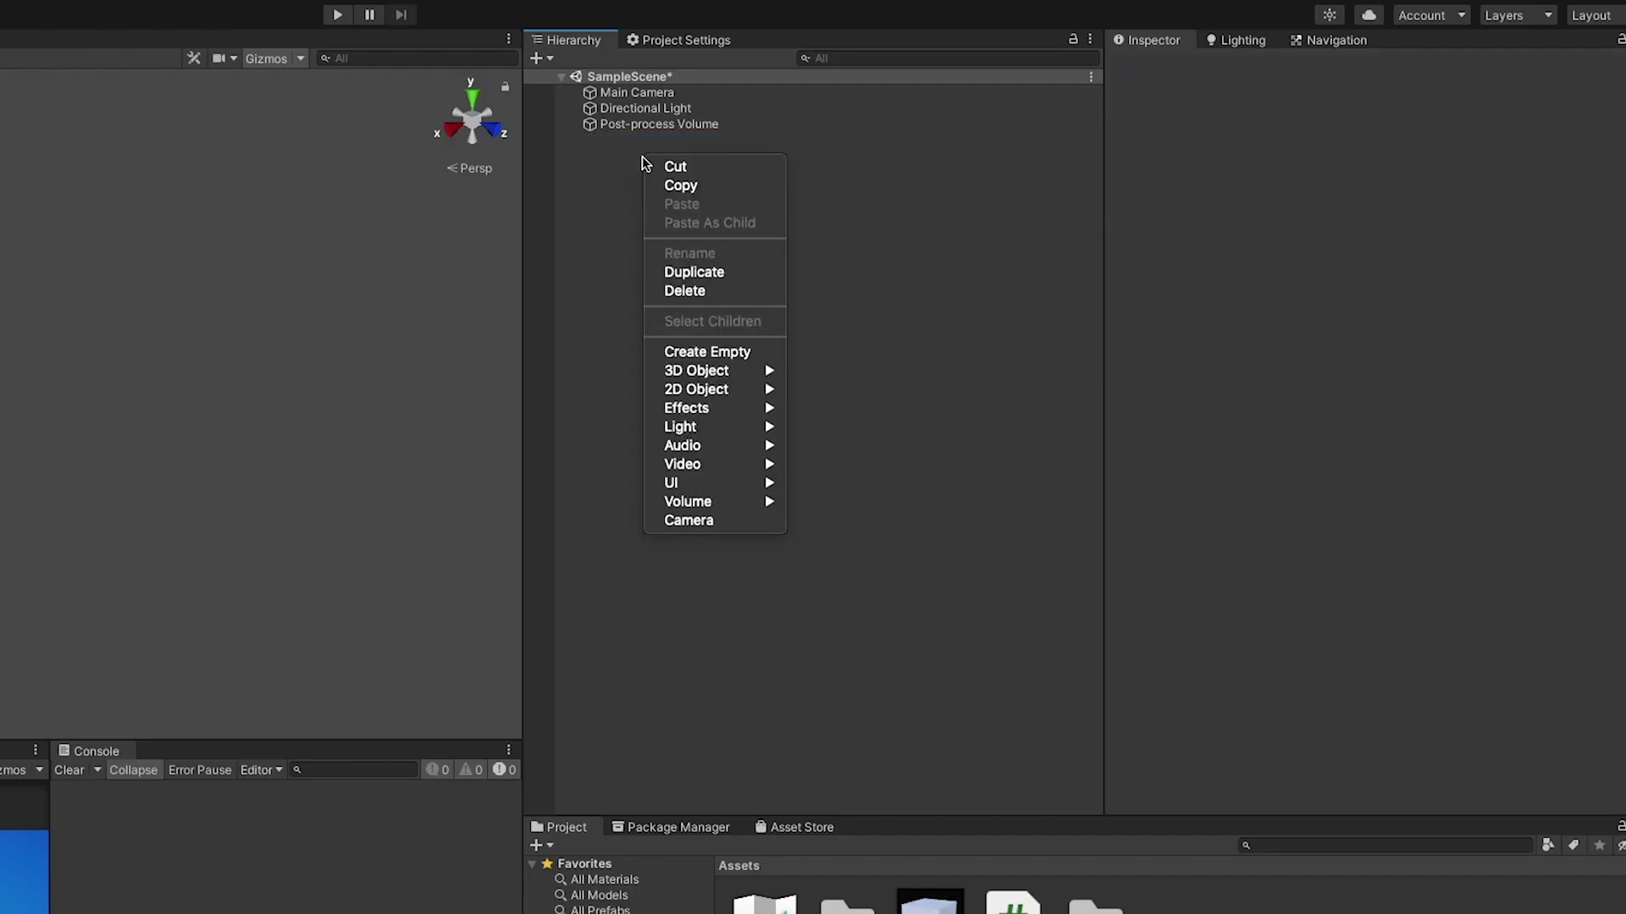
pyautogui.click(688, 348)
pyautogui.write('Player')
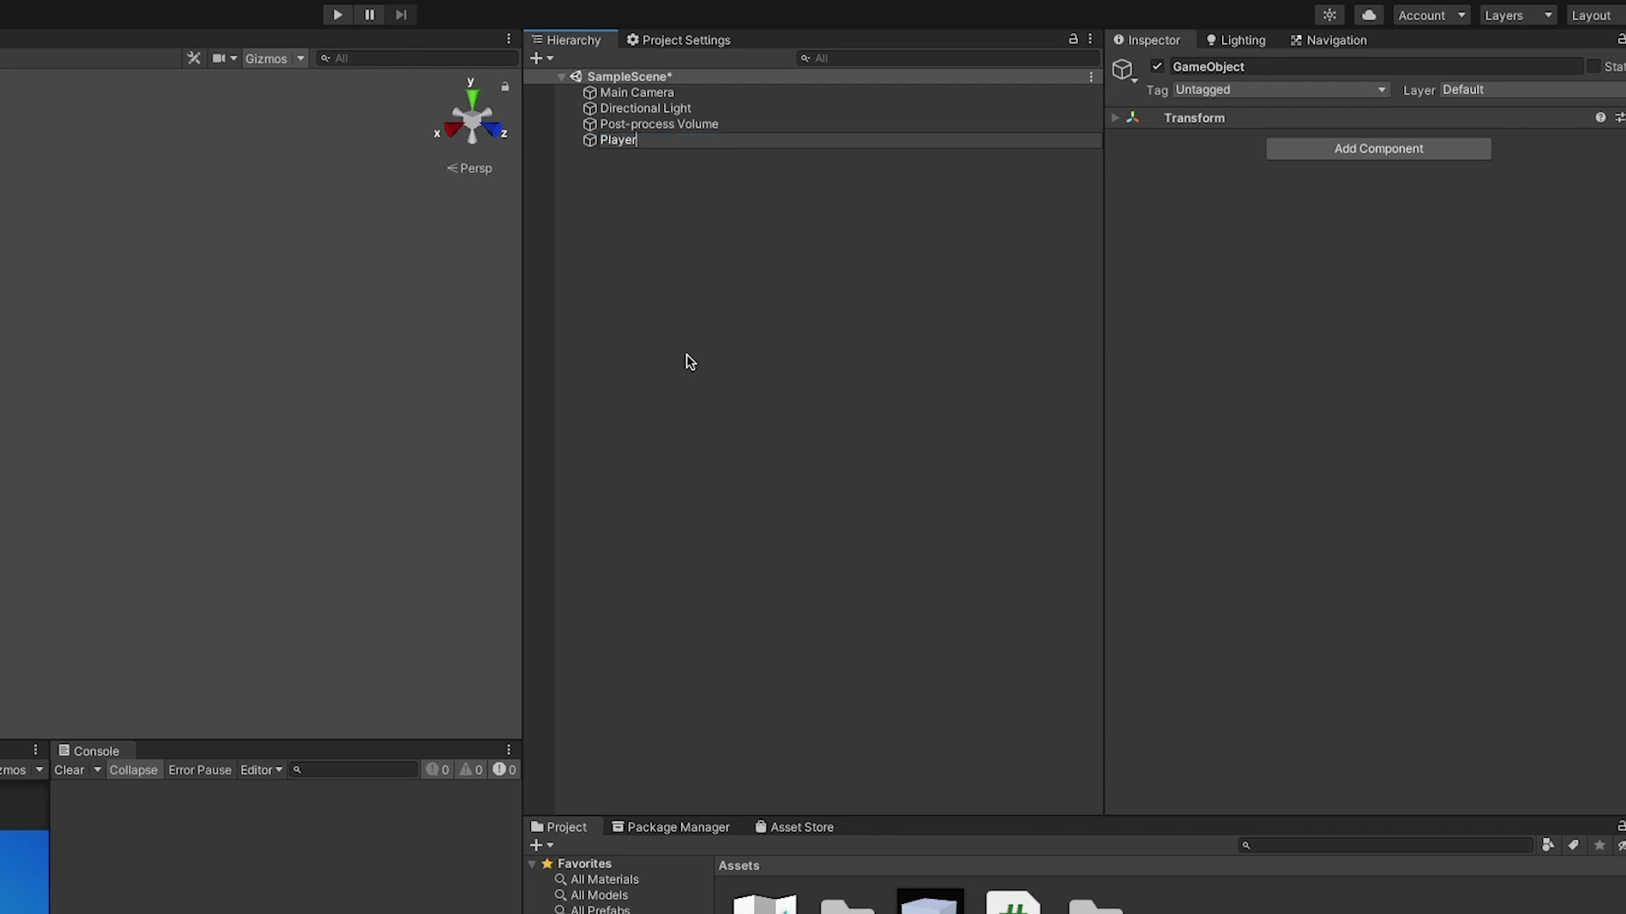
pyautogui.write(' Manager')
pyautogui.press('Return')
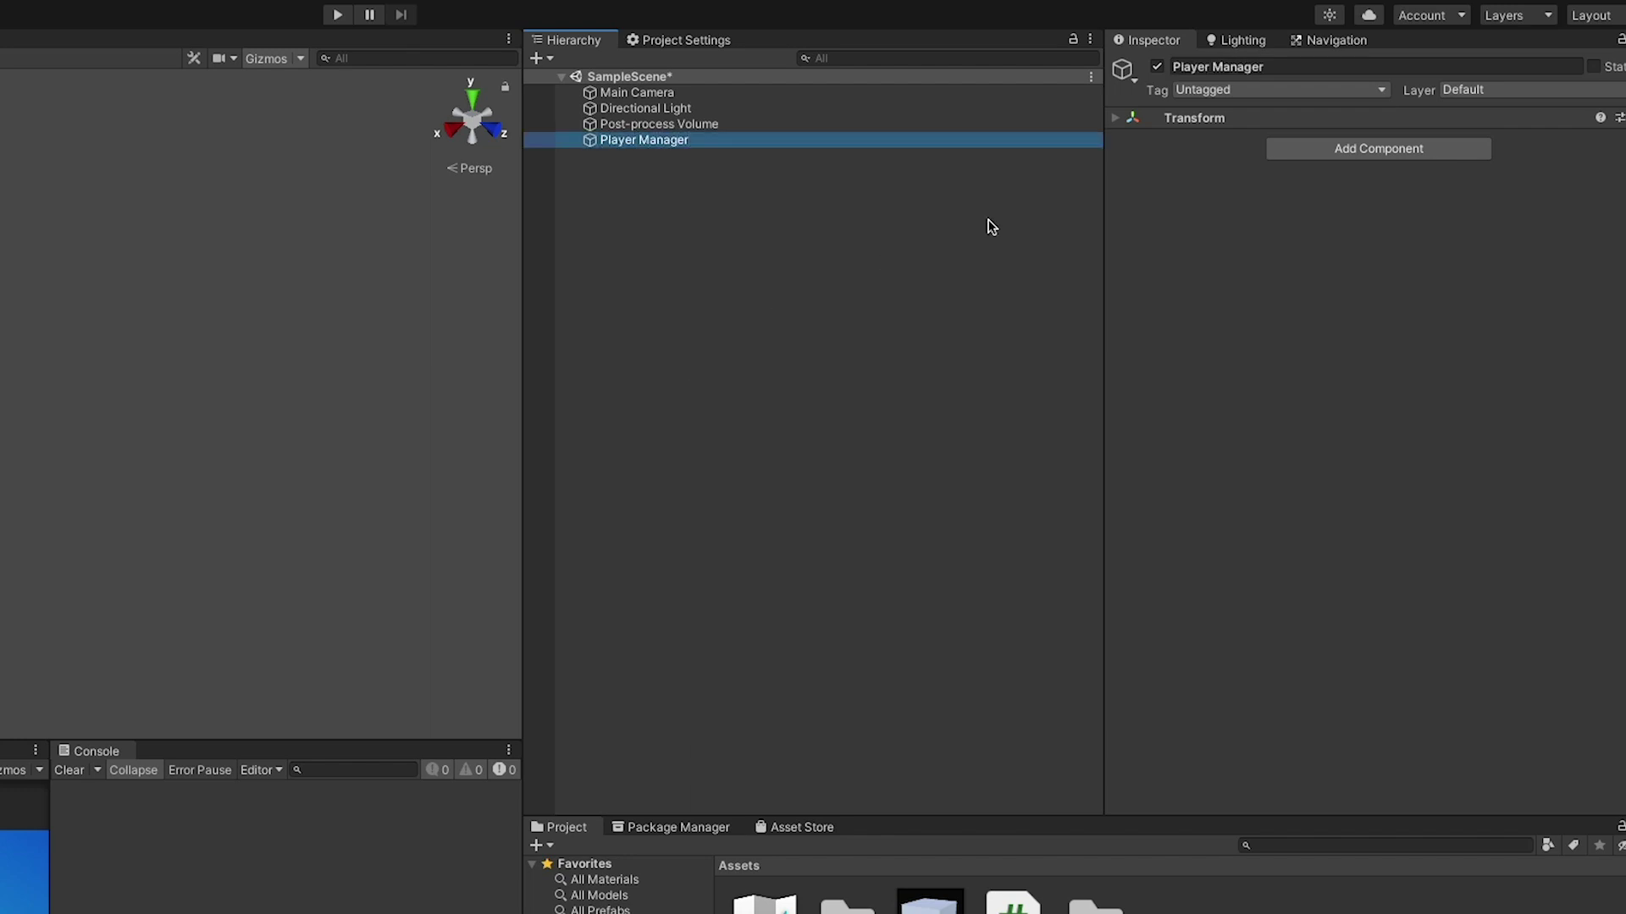
pyautogui.click(1398, 155)
pyautogui.write('Player')
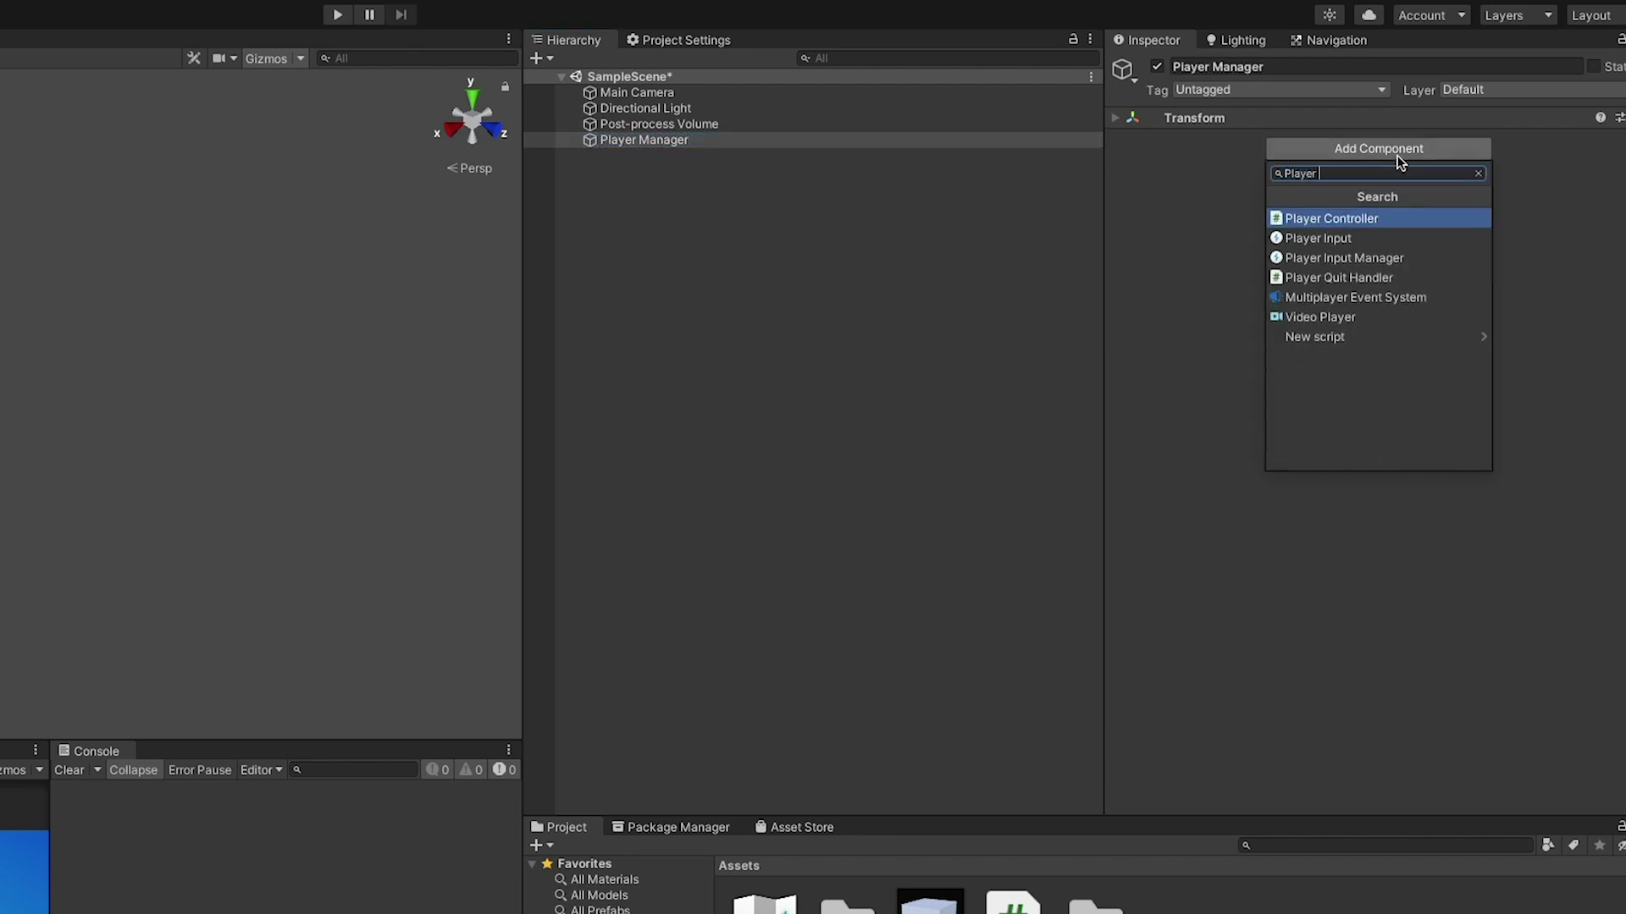
pyautogui.write('Input')
pyautogui.press('Down')
pyautogui.press('Return')
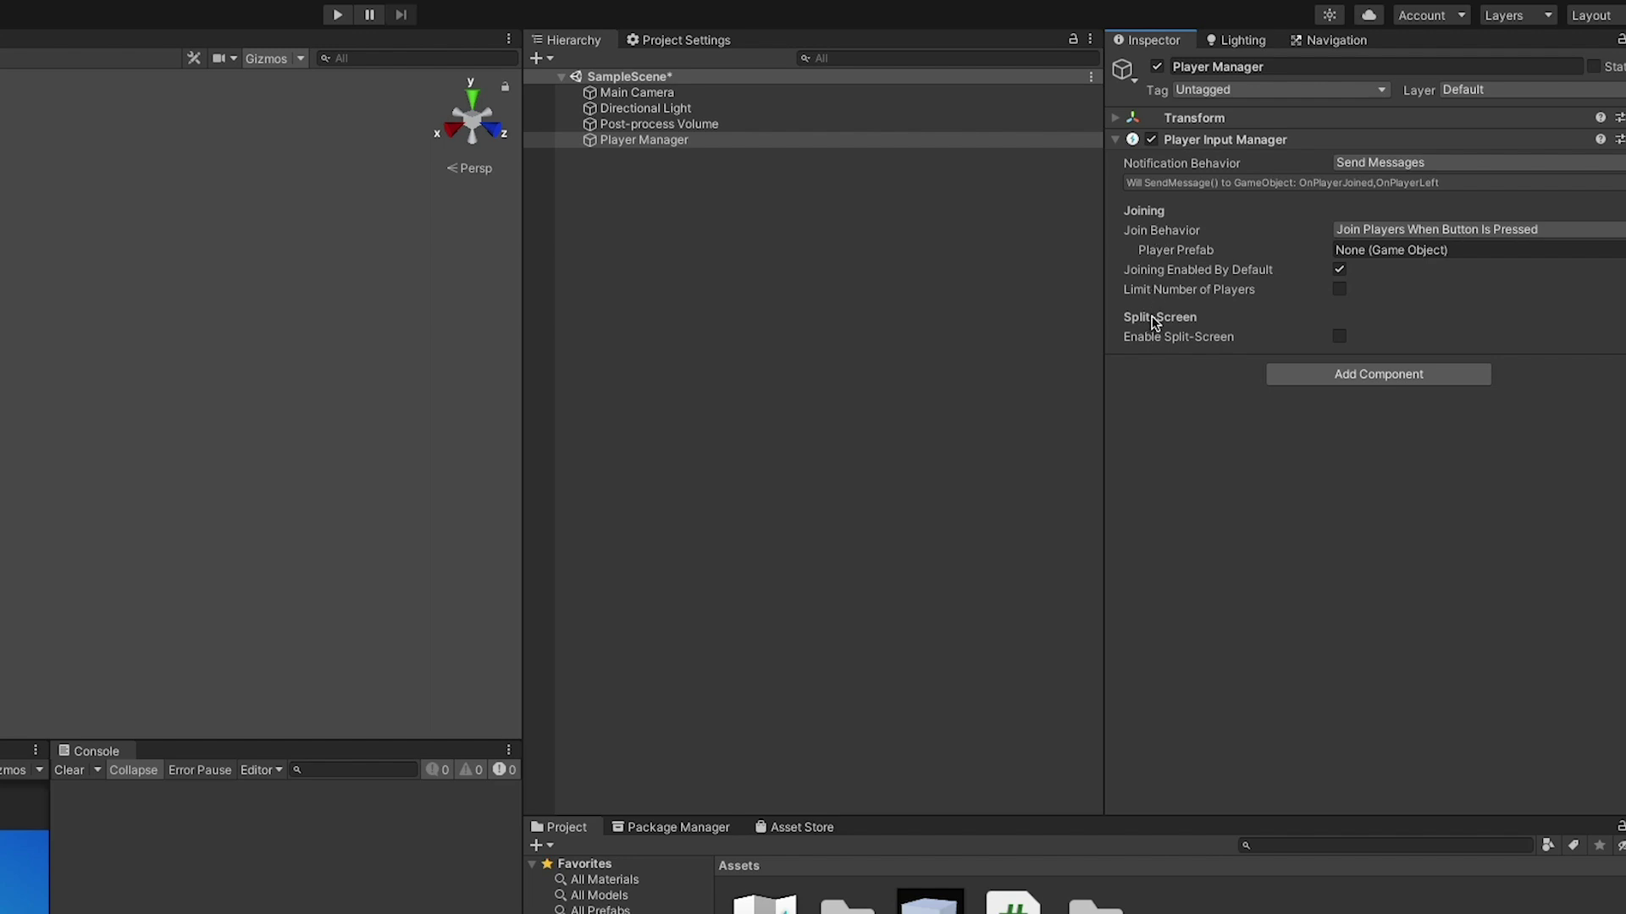
pyautogui.moveTo(930, 910); pyautogui.dragTo(1389, 251)
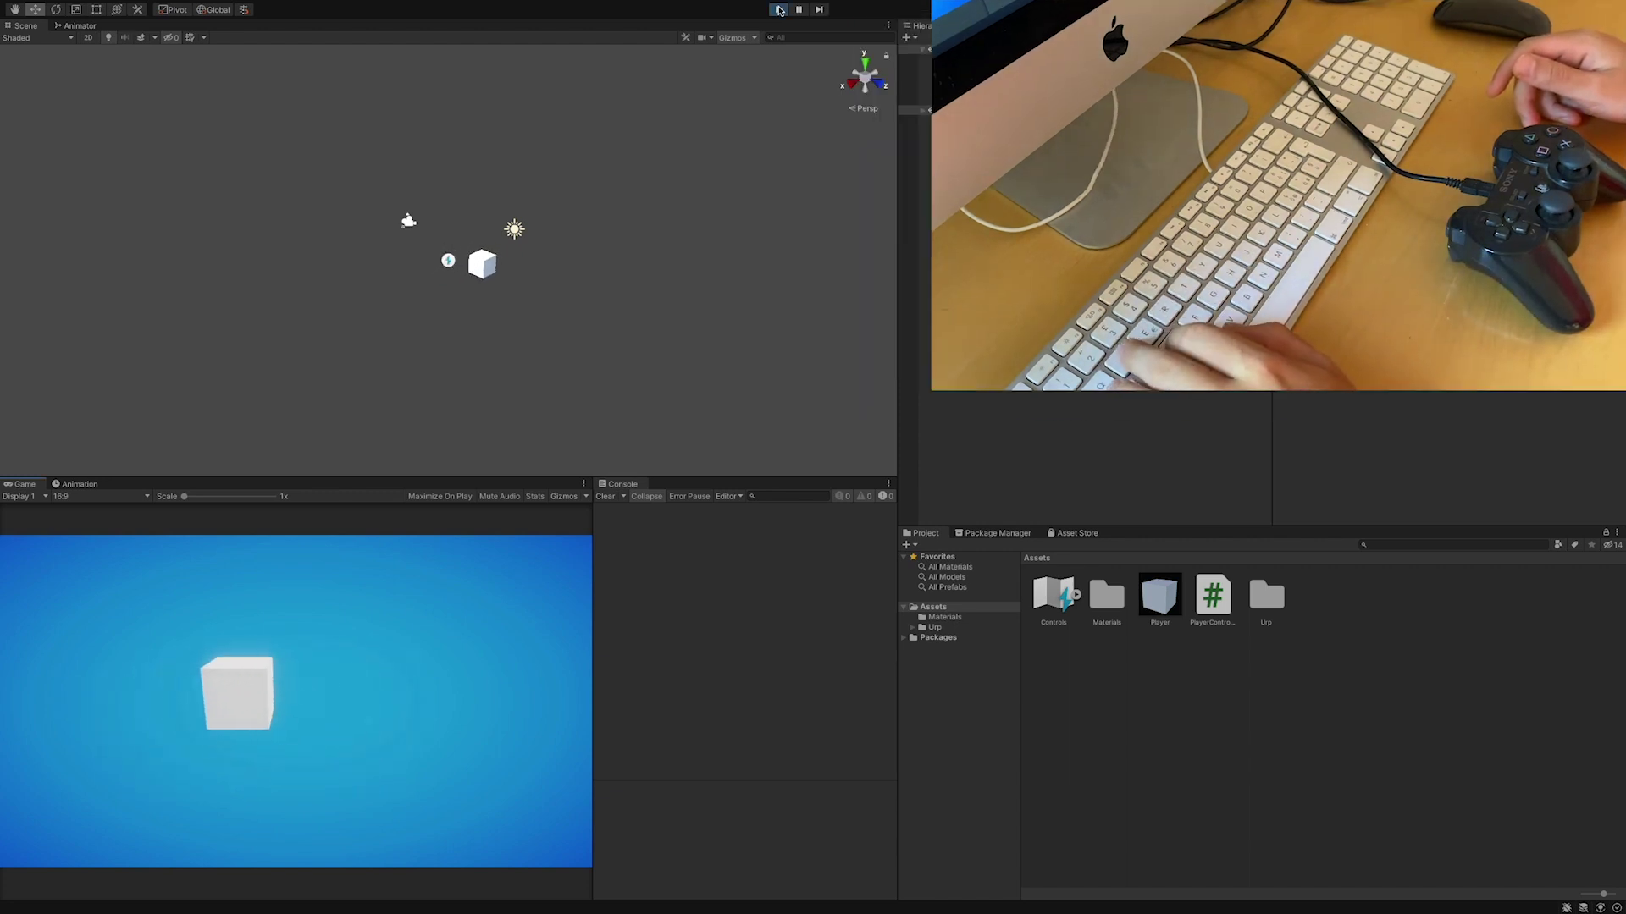
# Join as the keyboard player with D and steer that cube with WASD around the gamepad player's cube.
pyautogui.press('d')
pyautogui.press('a')
pyautogui.press('d')
pyautogui.press('a')
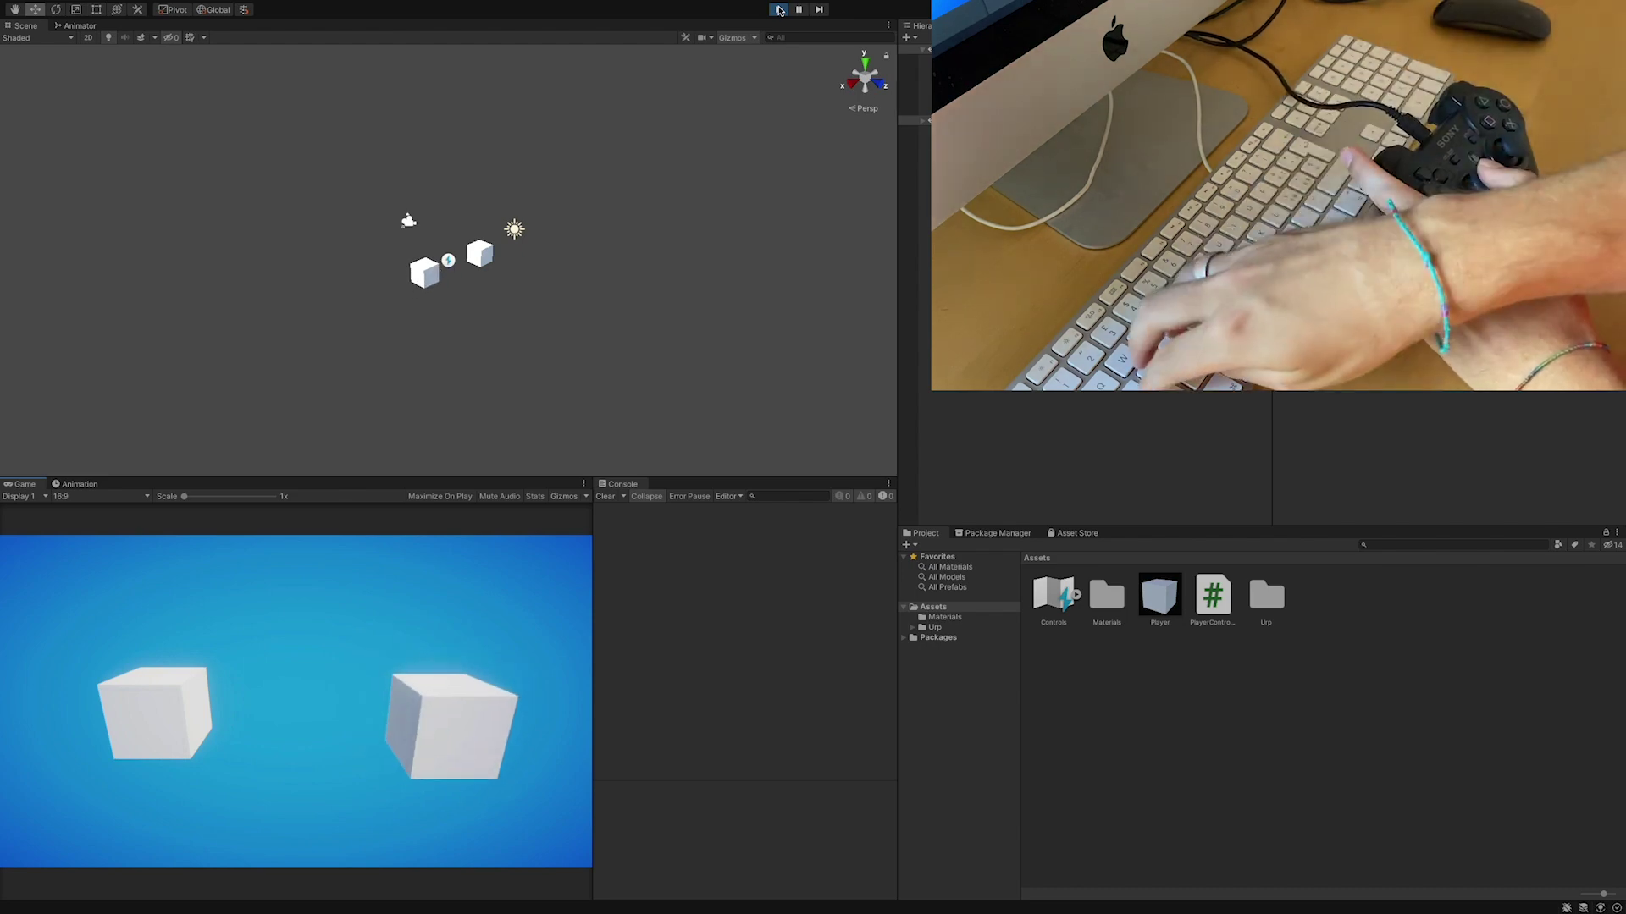
pyautogui.press('d')
pyautogui.press('d')
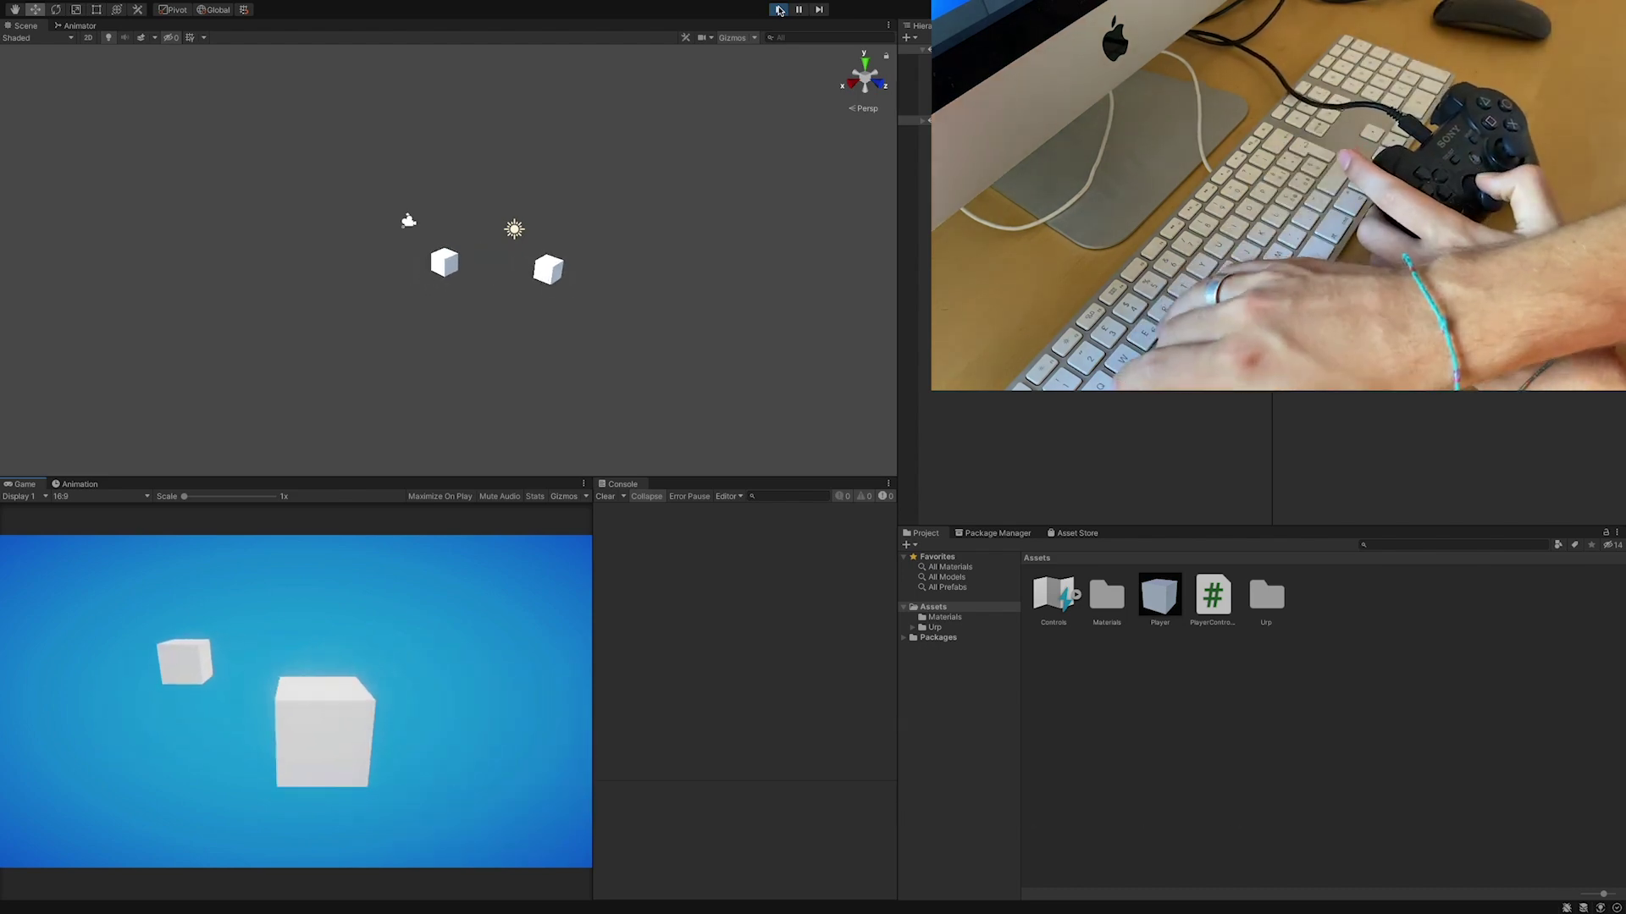
pyautogui.press('a')
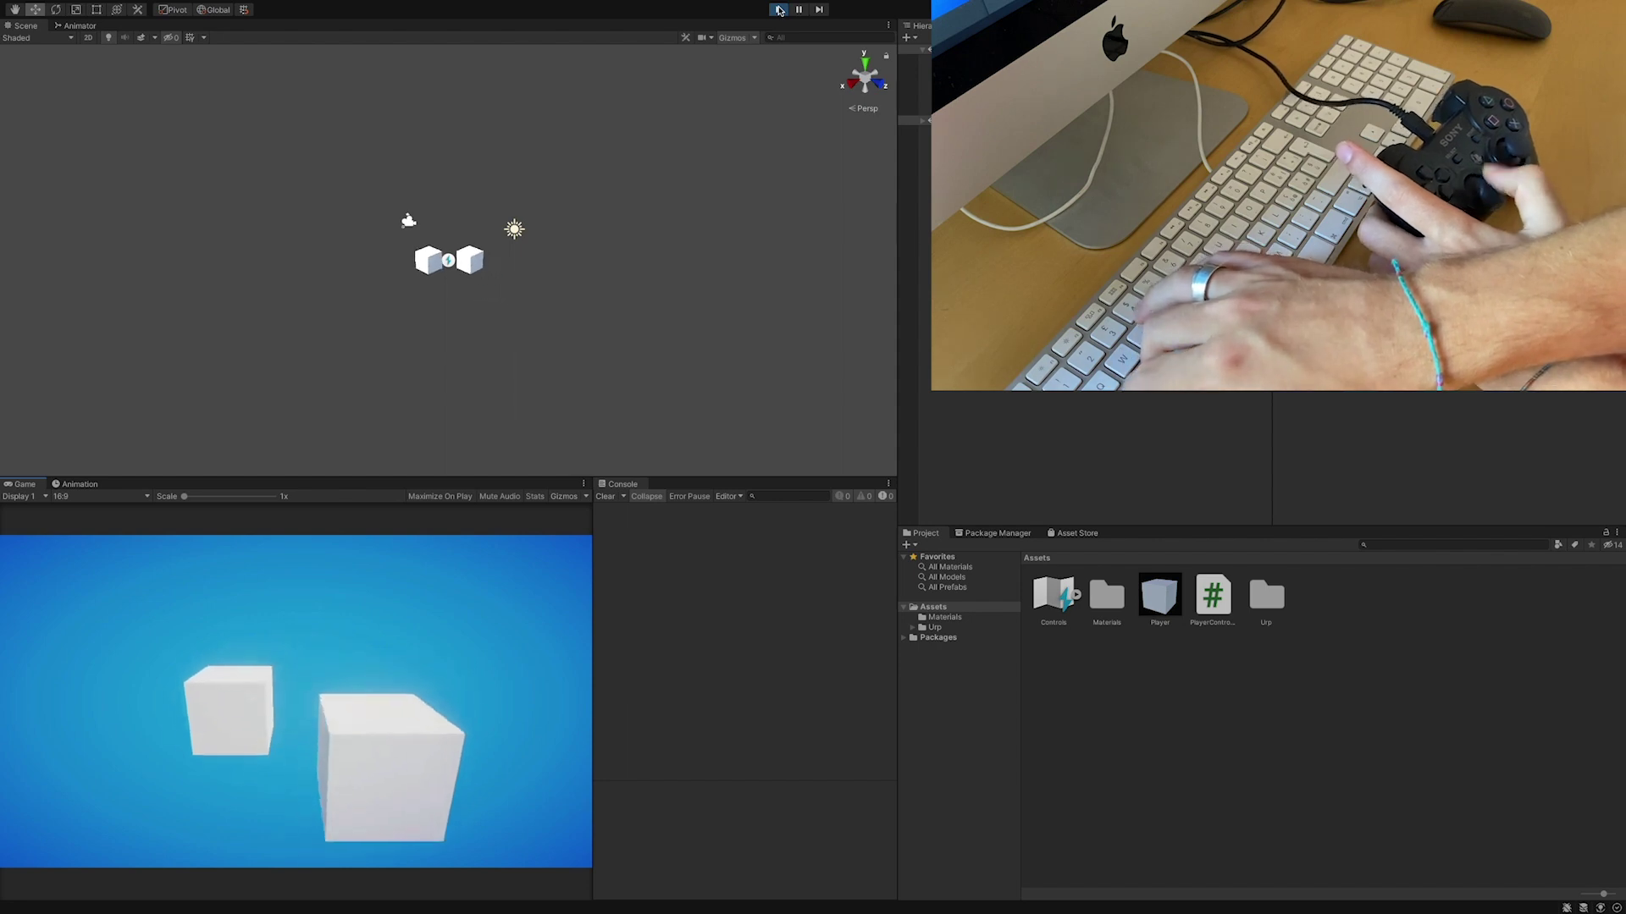
pyautogui.press('s')
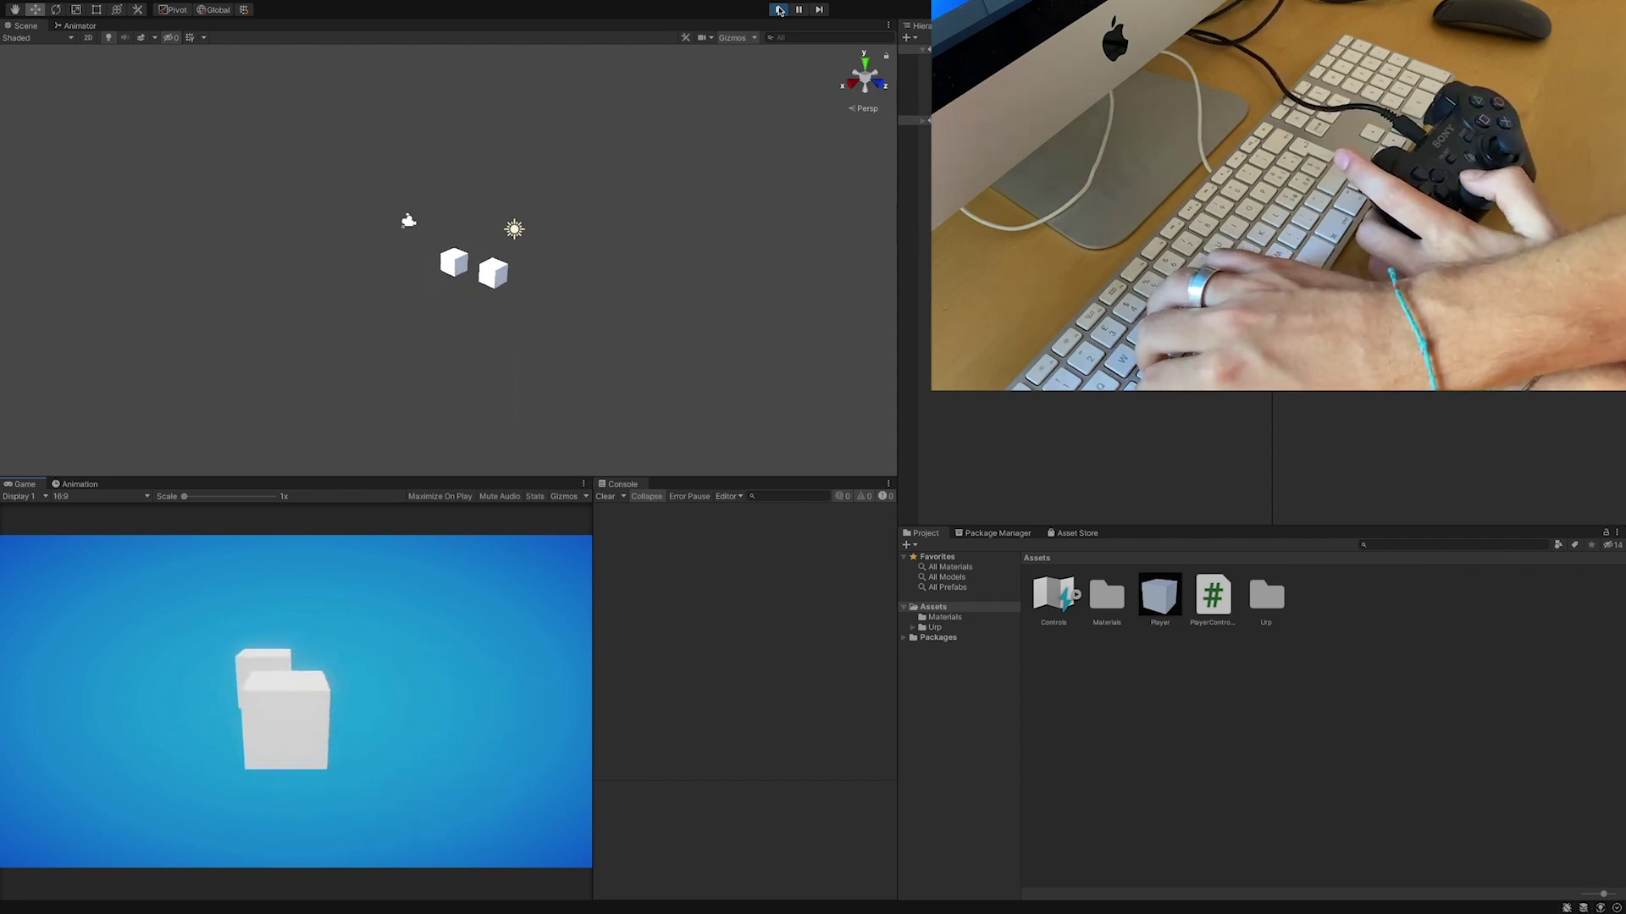
pyautogui.press('w')
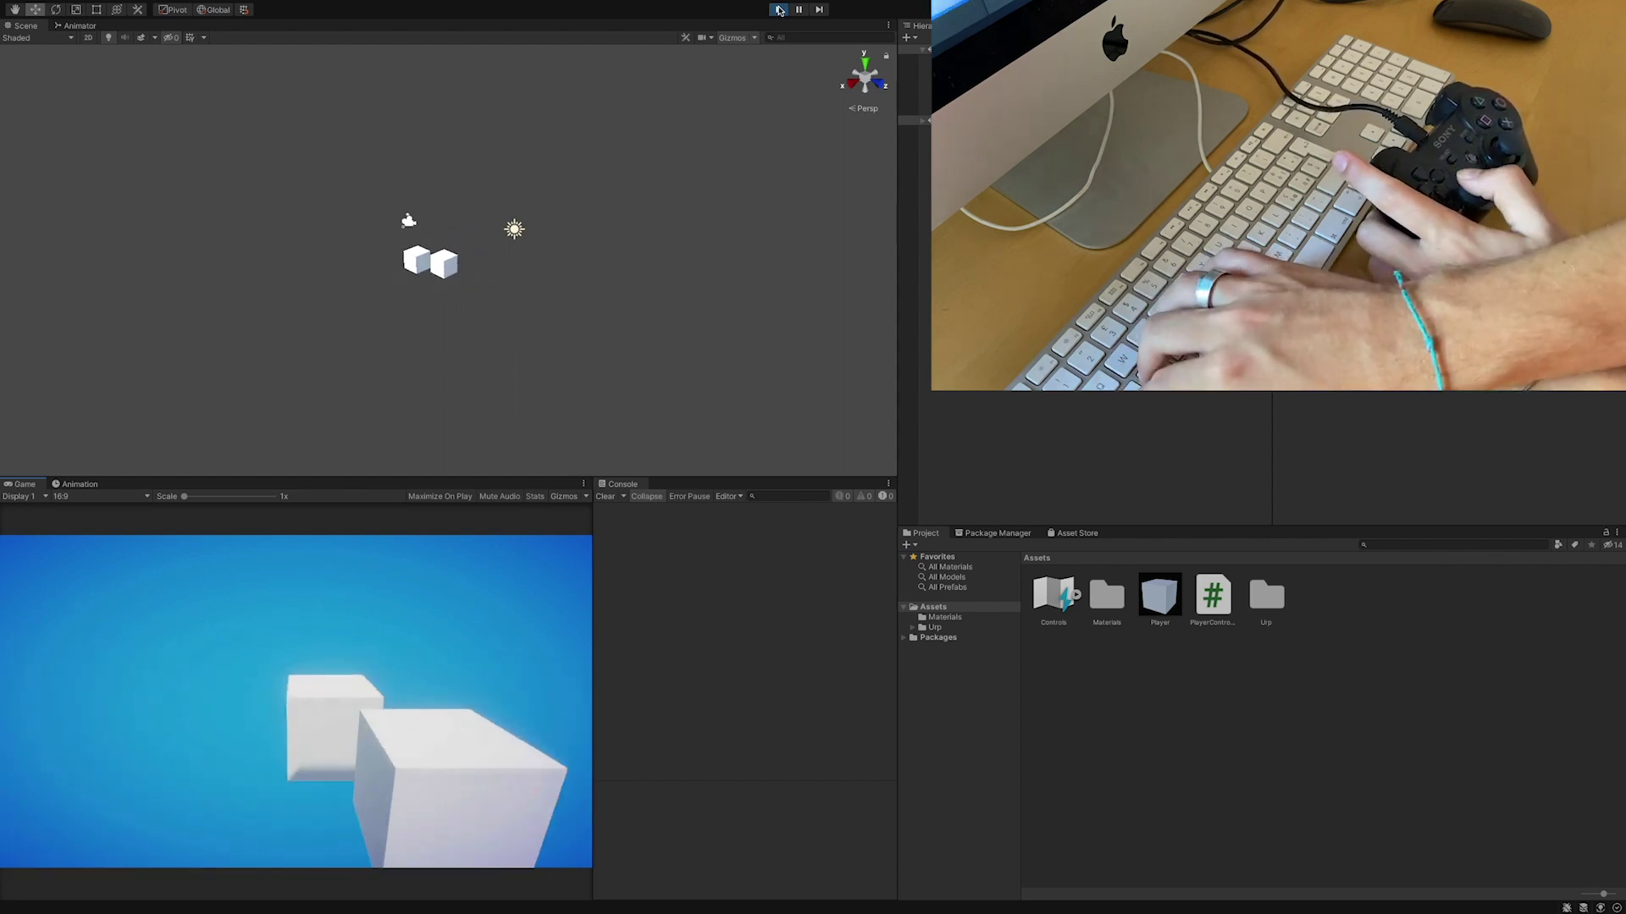
pyautogui.press('d')
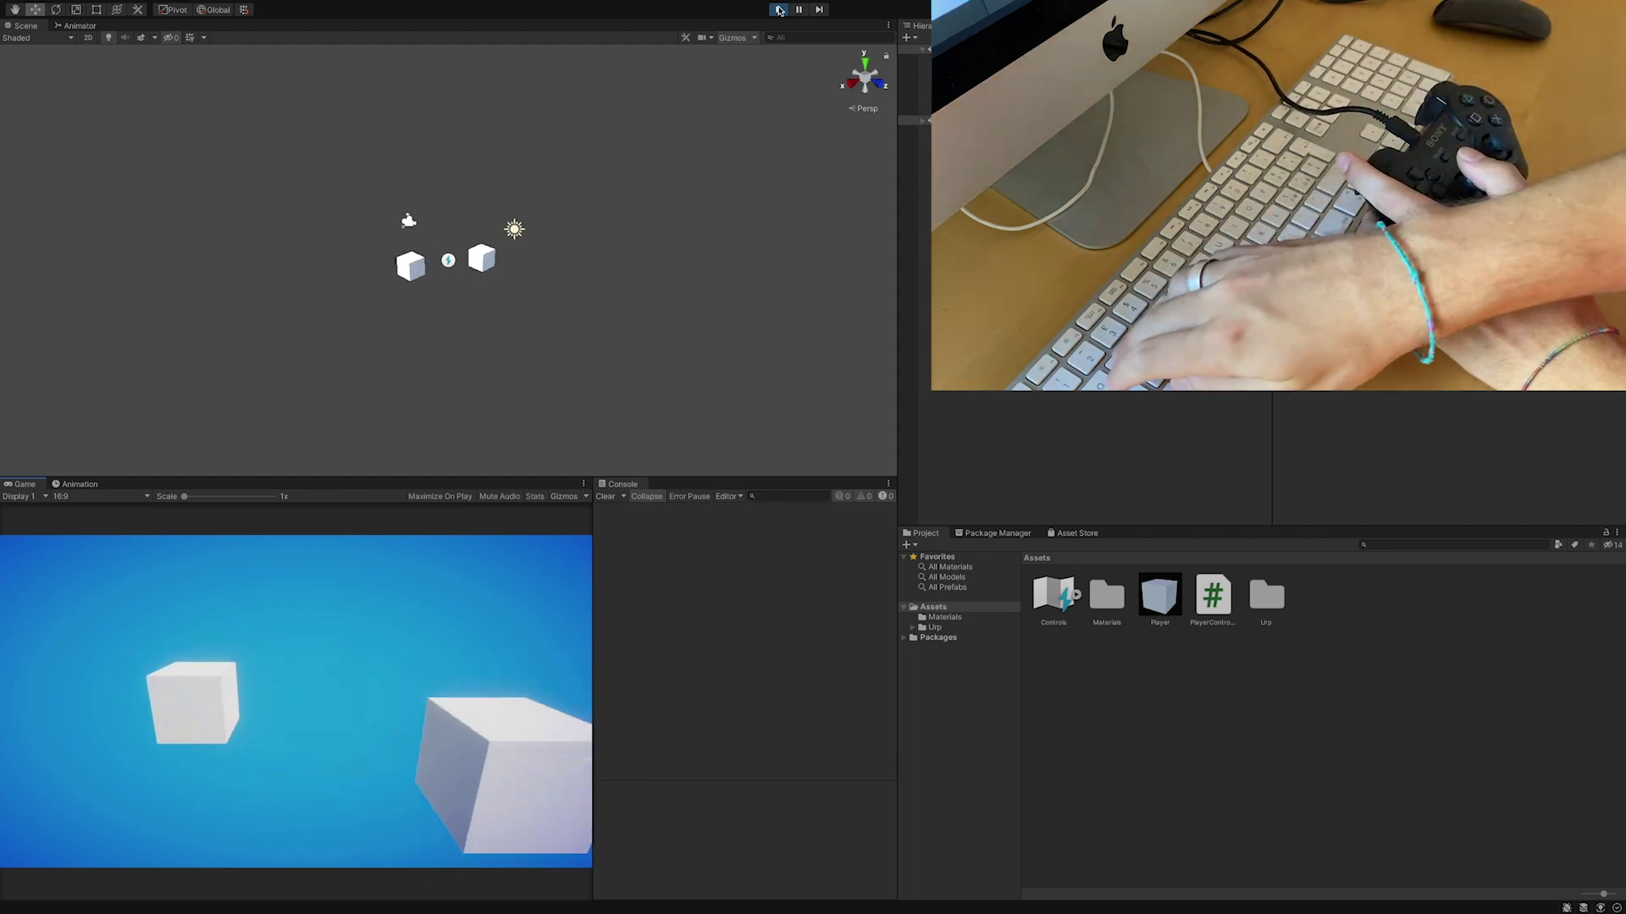